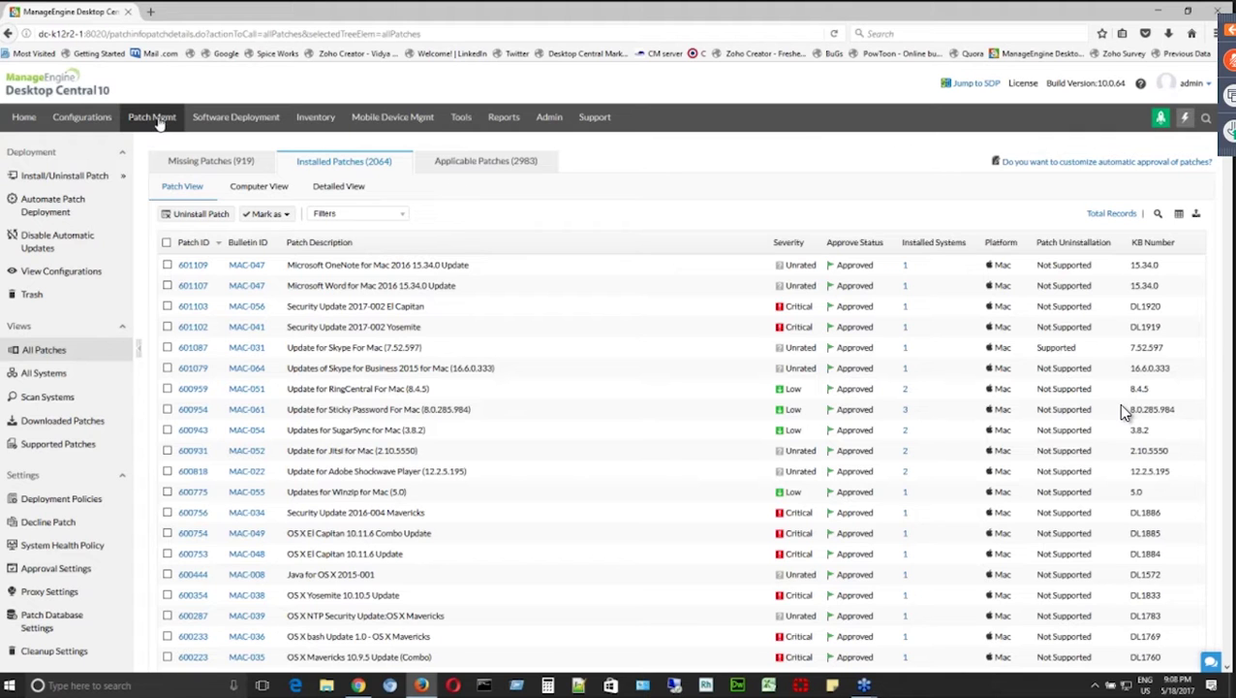
Open the script template library in the script repository and refresh it, locating the WannaCry_DisableSMBV1.bat template.
left_click(102, 124)
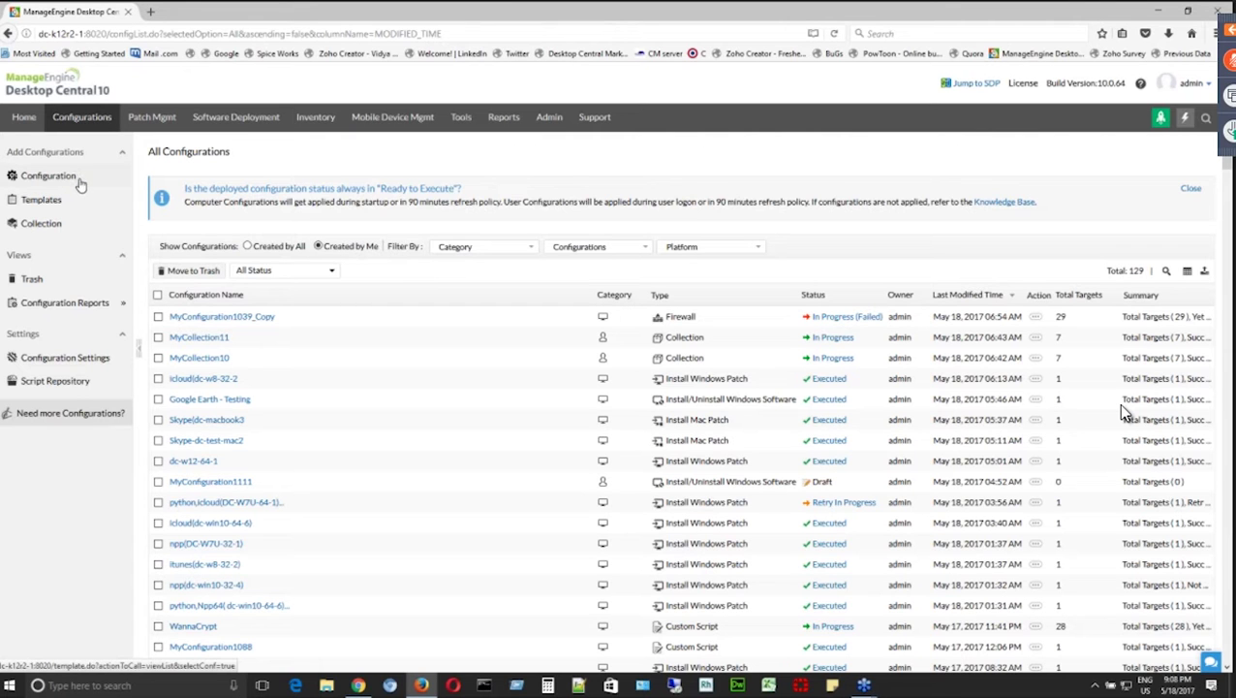
left_click(47, 382)
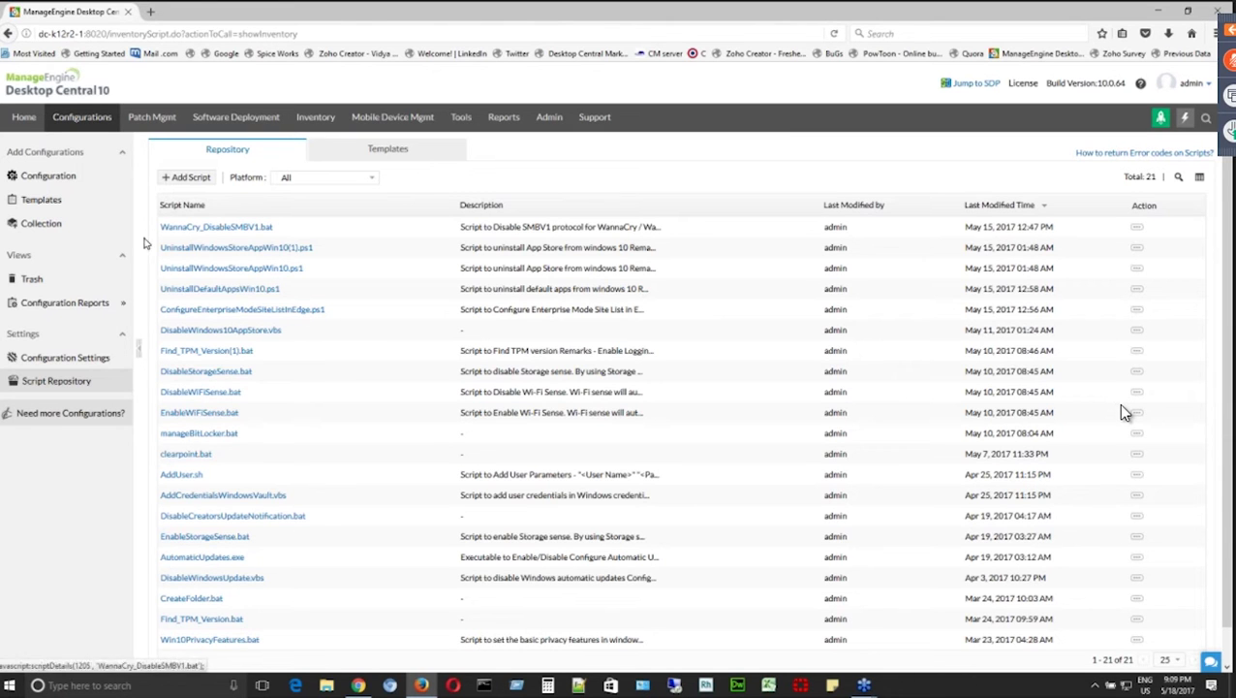
left_click(395, 155)
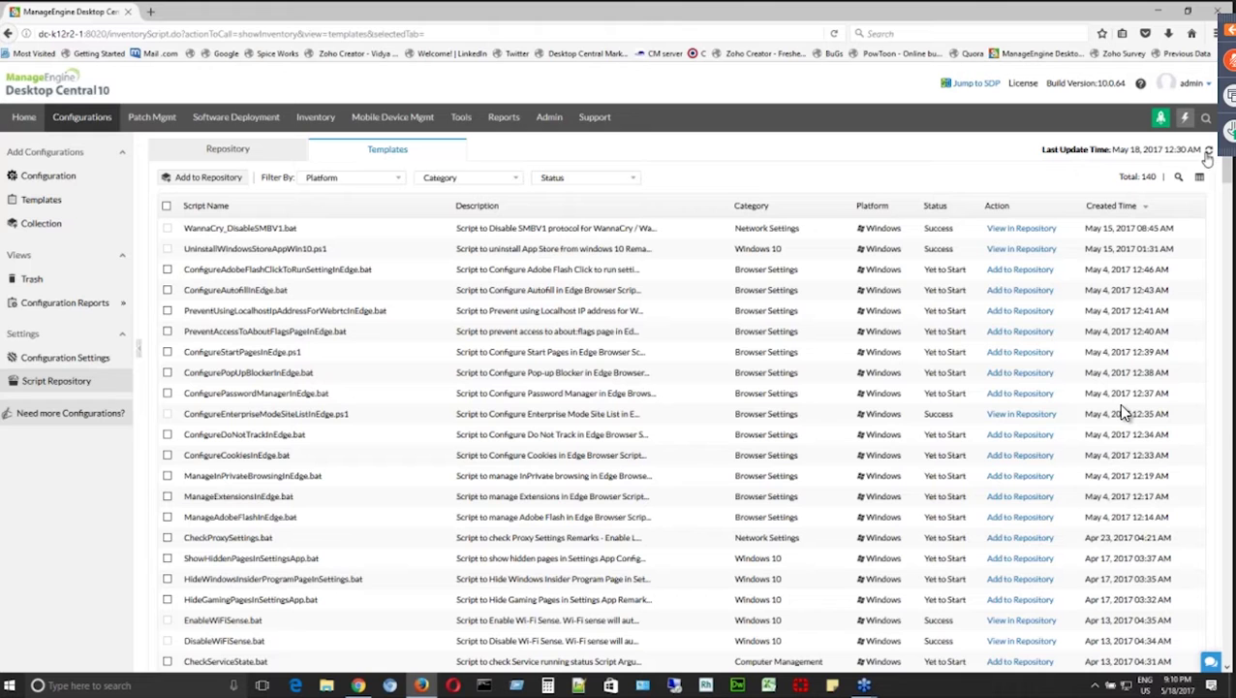
left_click(1208, 152)
left_click_drag(203, 222, 305, 237)
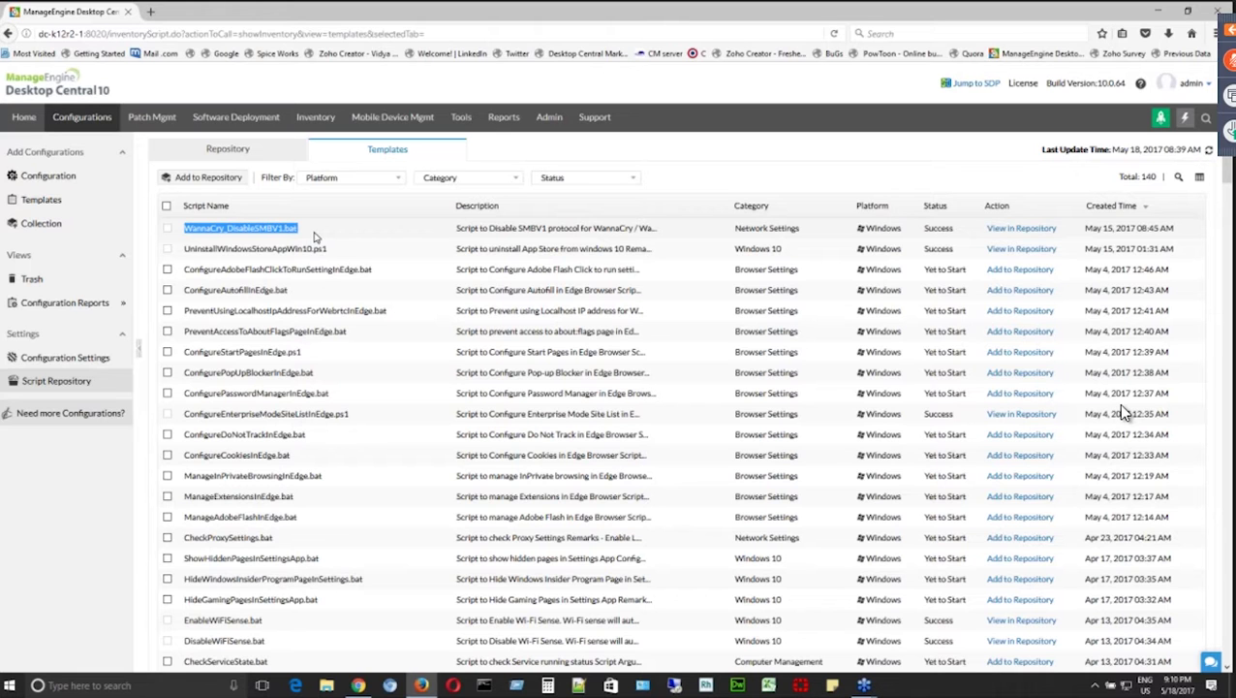
View WannaCry_DisableSMBV1.bat in the repository and start a new computer configuration from that script.
left_click(1047, 236)
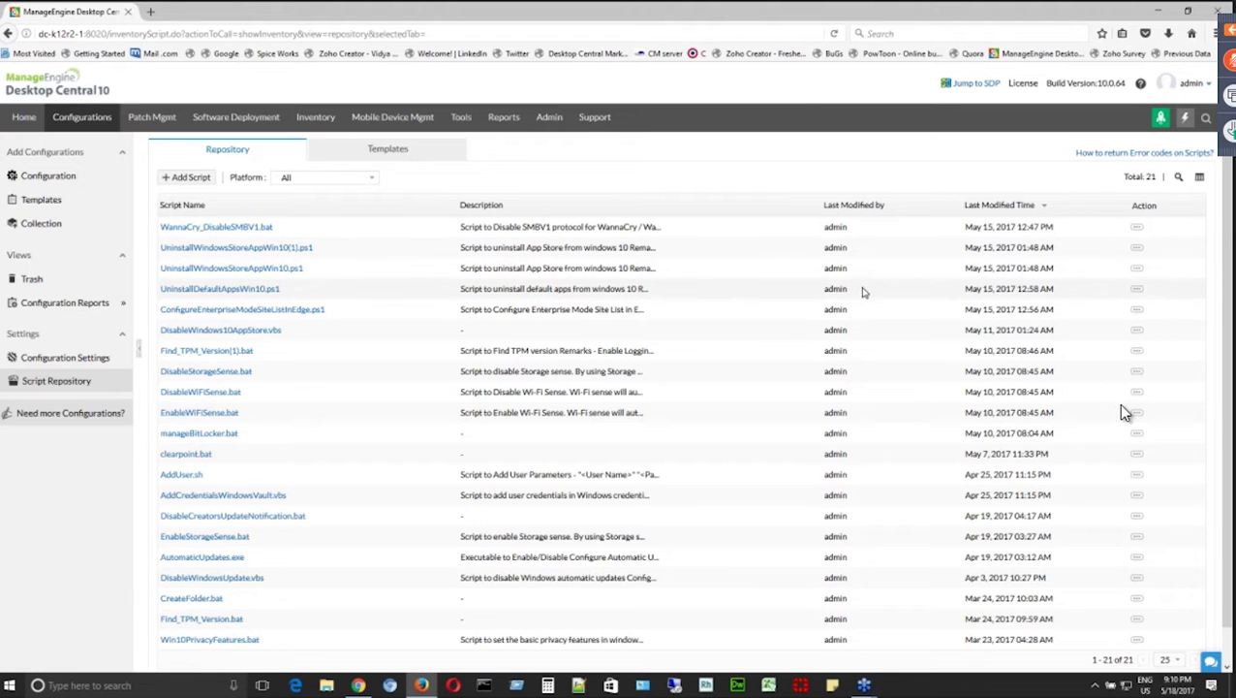
left_click(1138, 231)
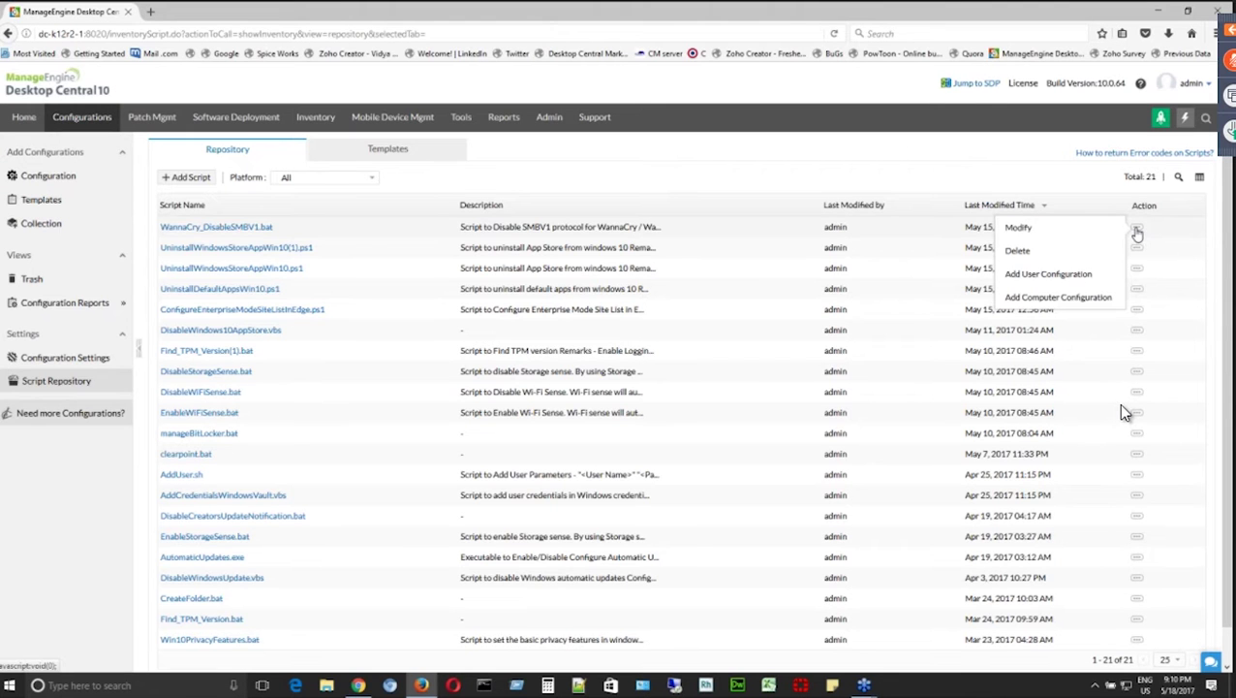
left_click(1087, 300)
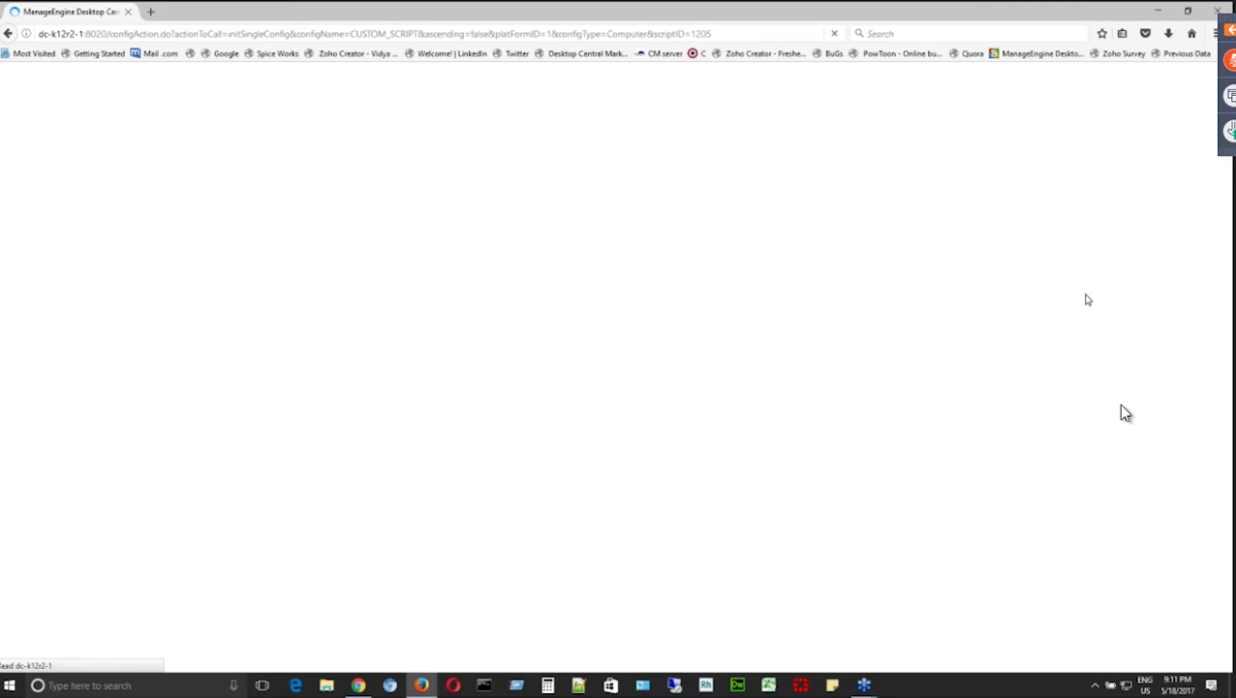
Name the custom script configuration "WannaCrypt Ransomware".
left_click_drag(598, 229, 463, 242)
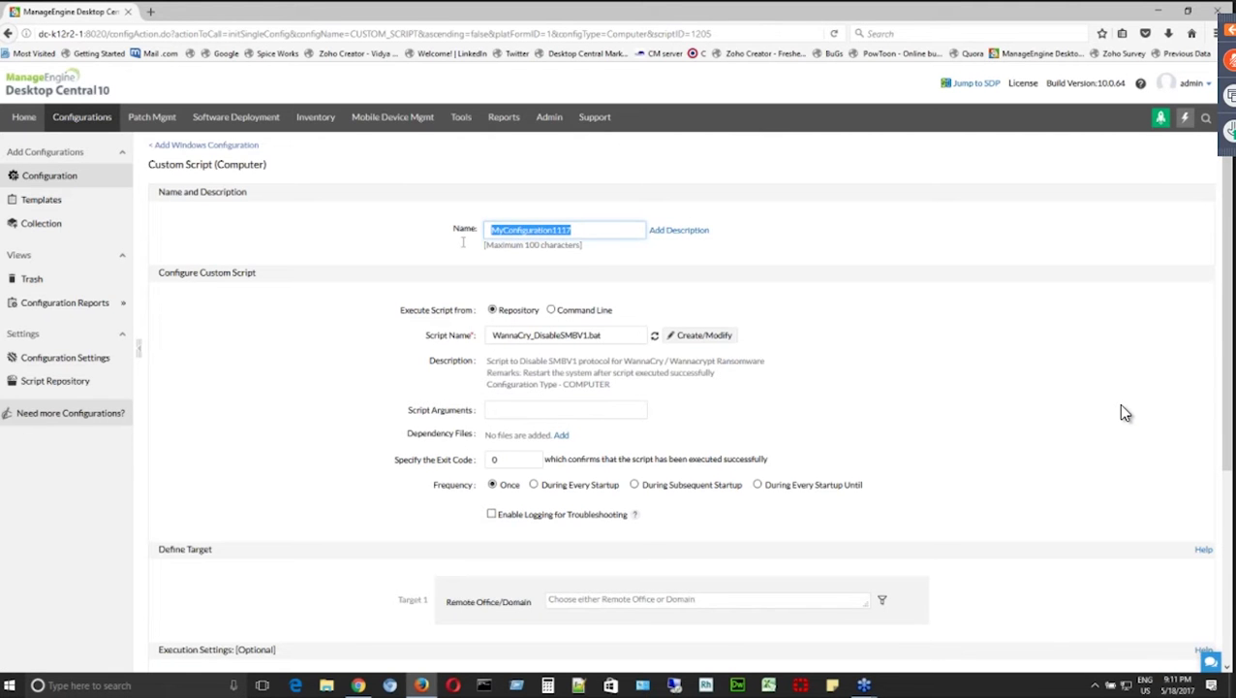
type("Wann")
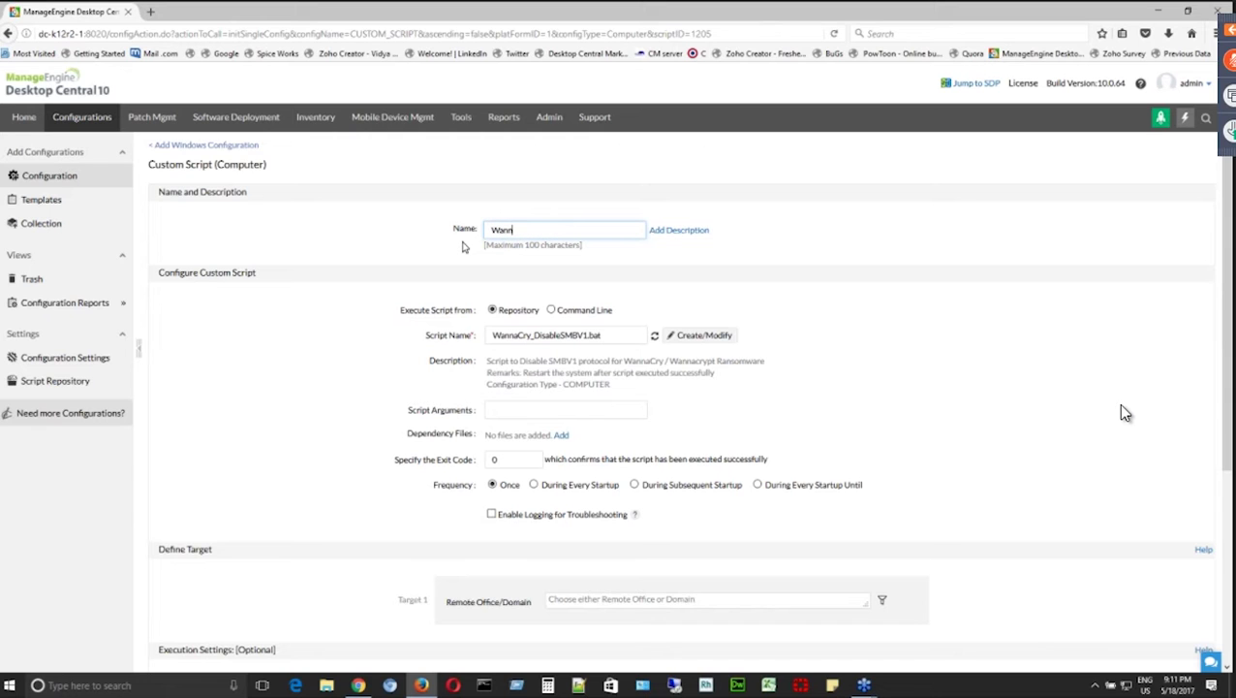
type("aCrypt Ransomware")
left_click_drag(599, 230, 488, 230)
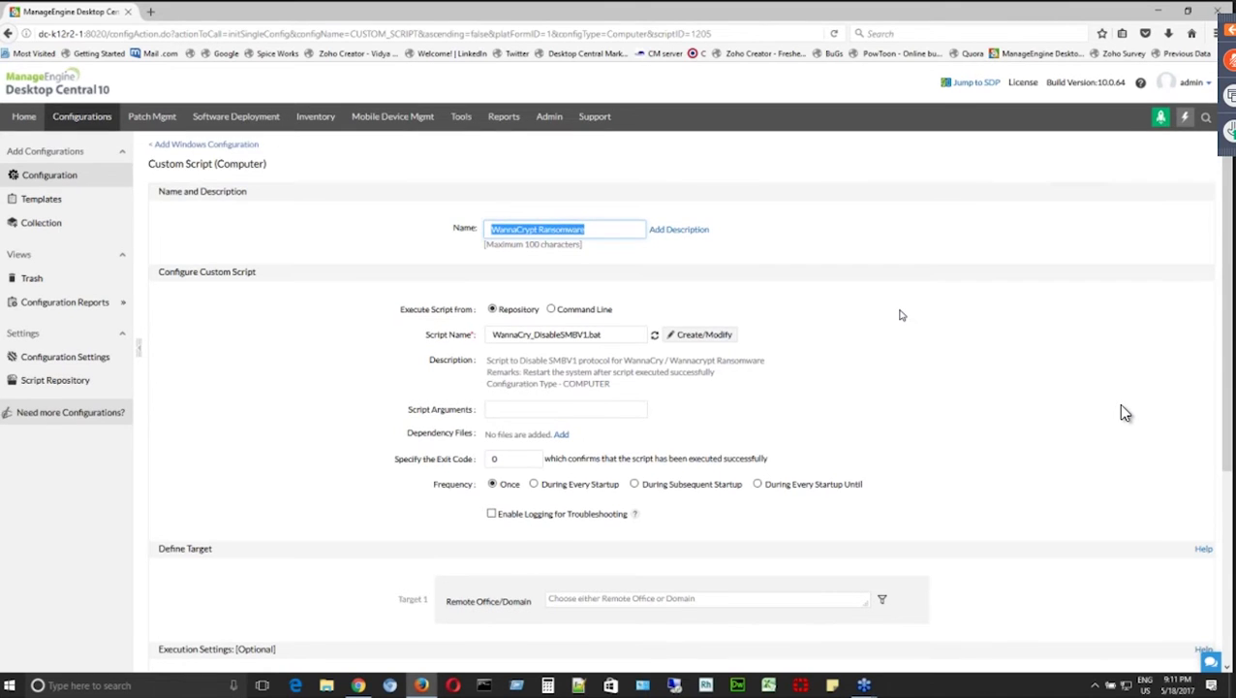
Select the remote office Local Office as the target of the custom script configuration.
scroll(1123, 413, "down", 2)
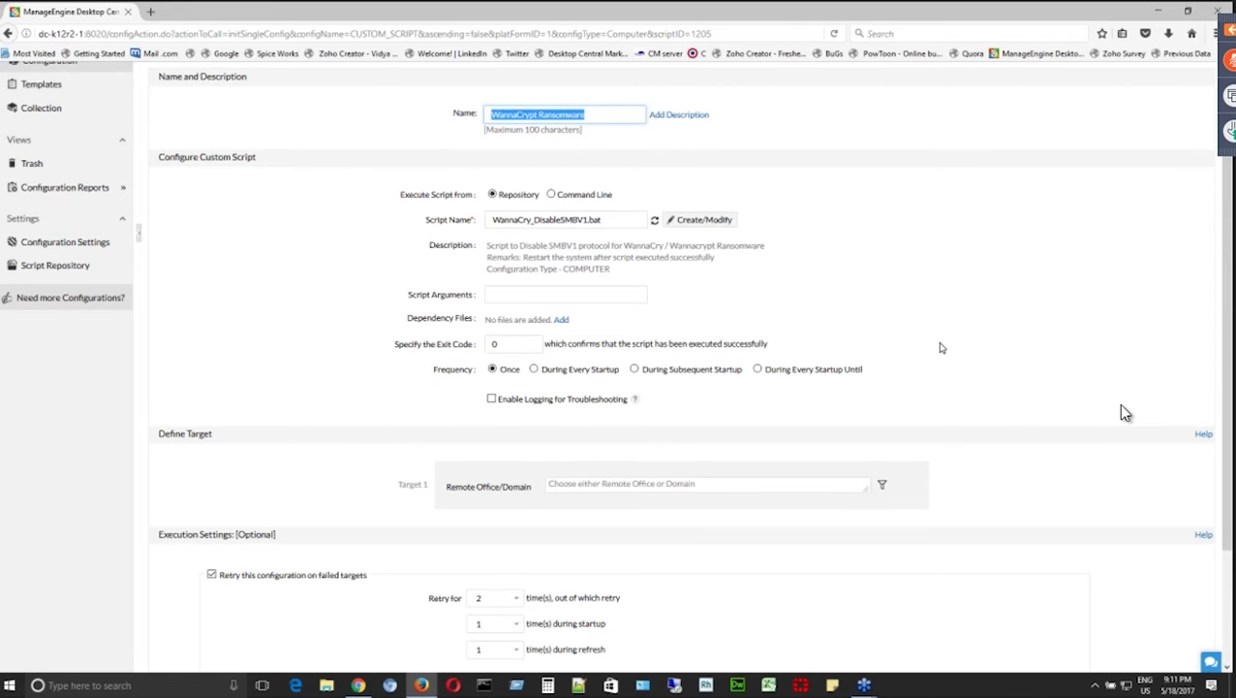
scroll(939, 347, "down", 3)
left_click(849, 330)
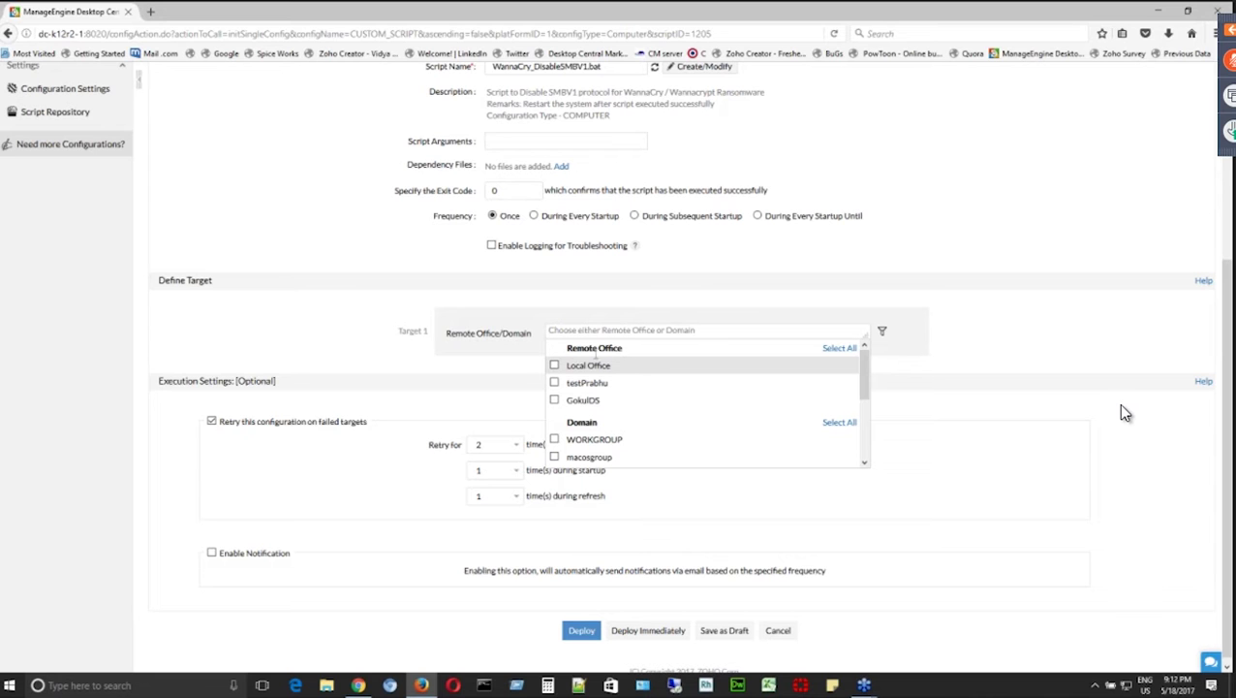
left_click(555, 367)
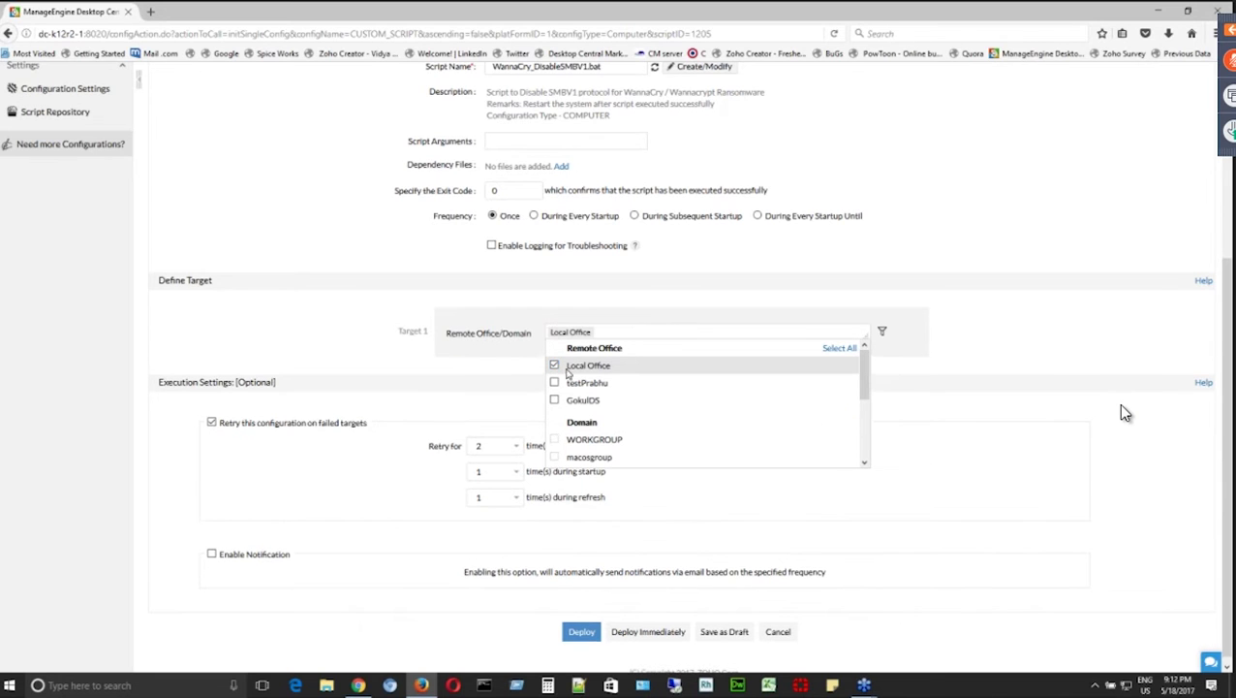
left_click(975, 352)
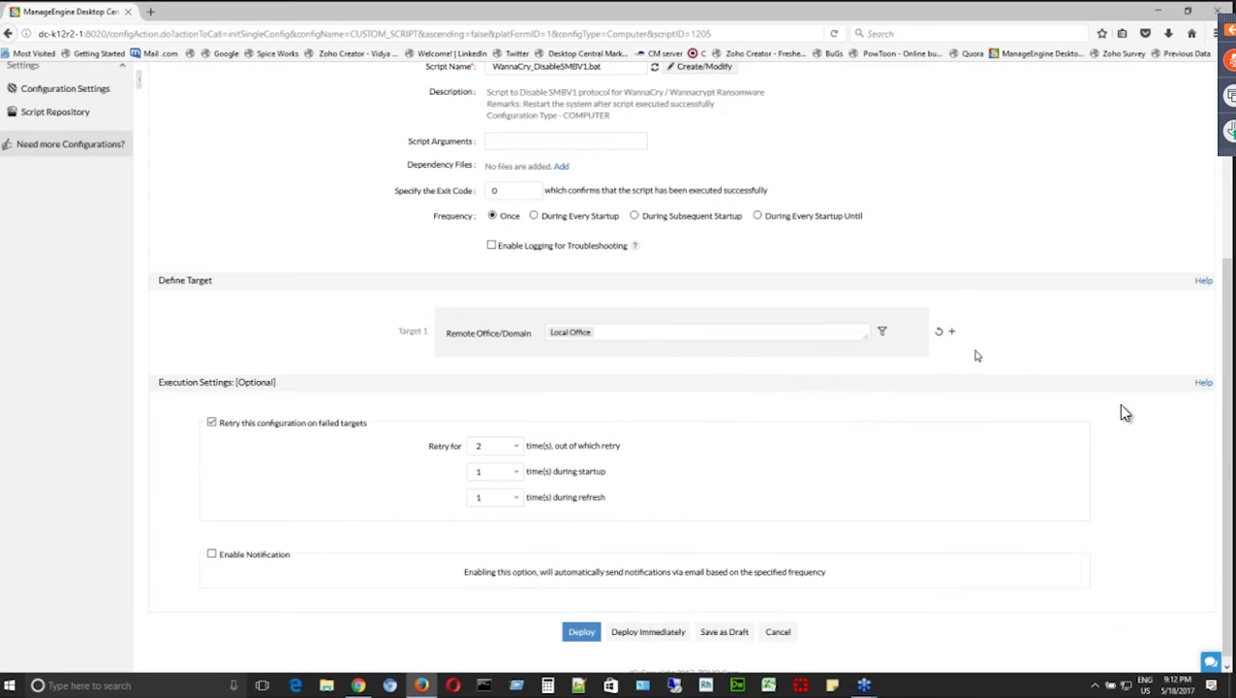
Customize Target 1 to exclude computers by operating system, choosing Microsoft Windows XP.
left_click(882, 333)
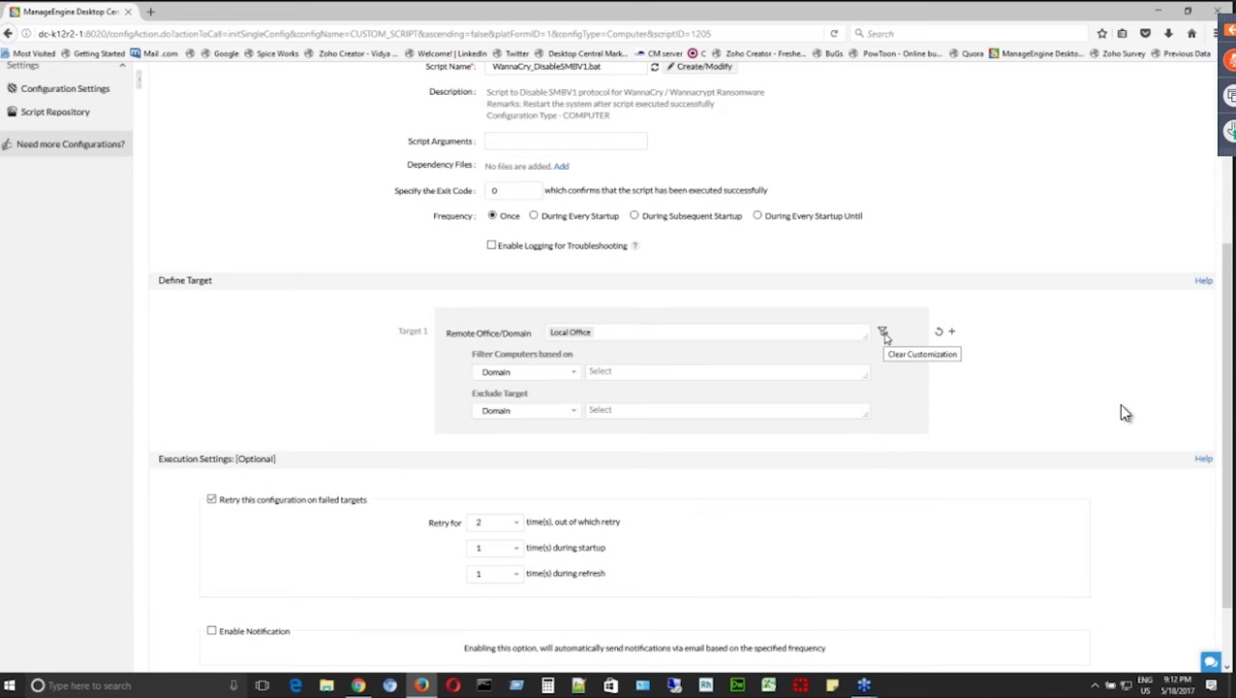
mouse_move(564, 421)
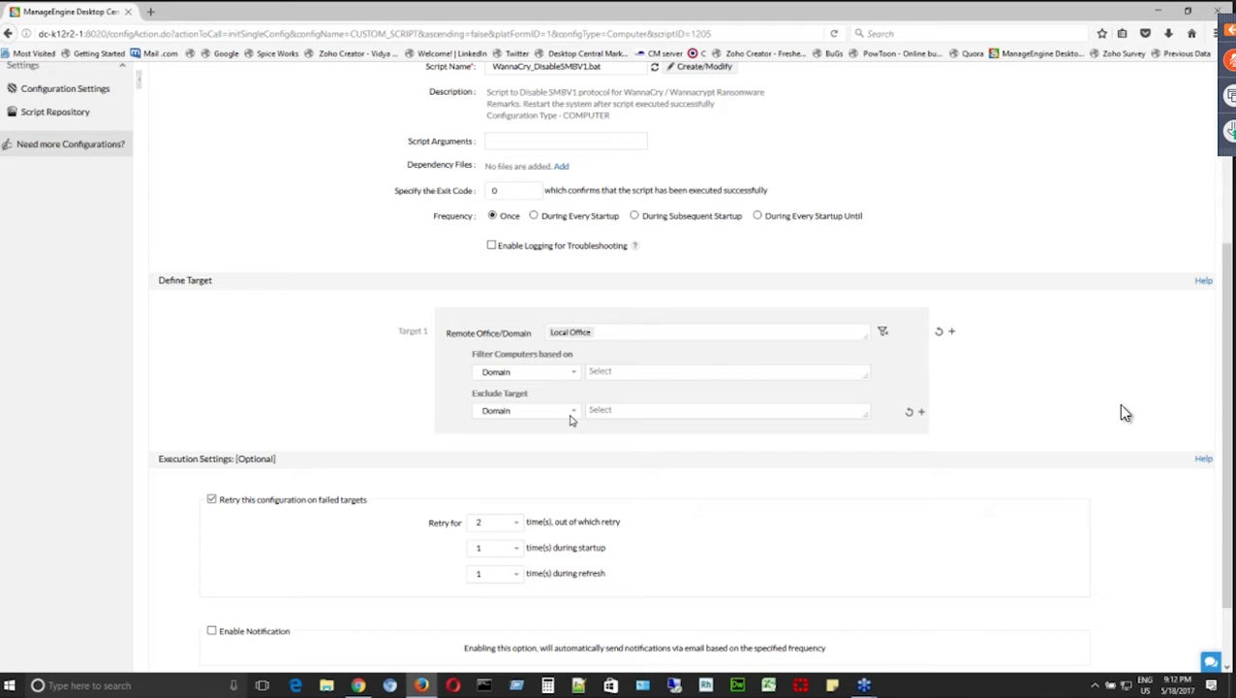
left_click_drag(531, 394, 473, 391)
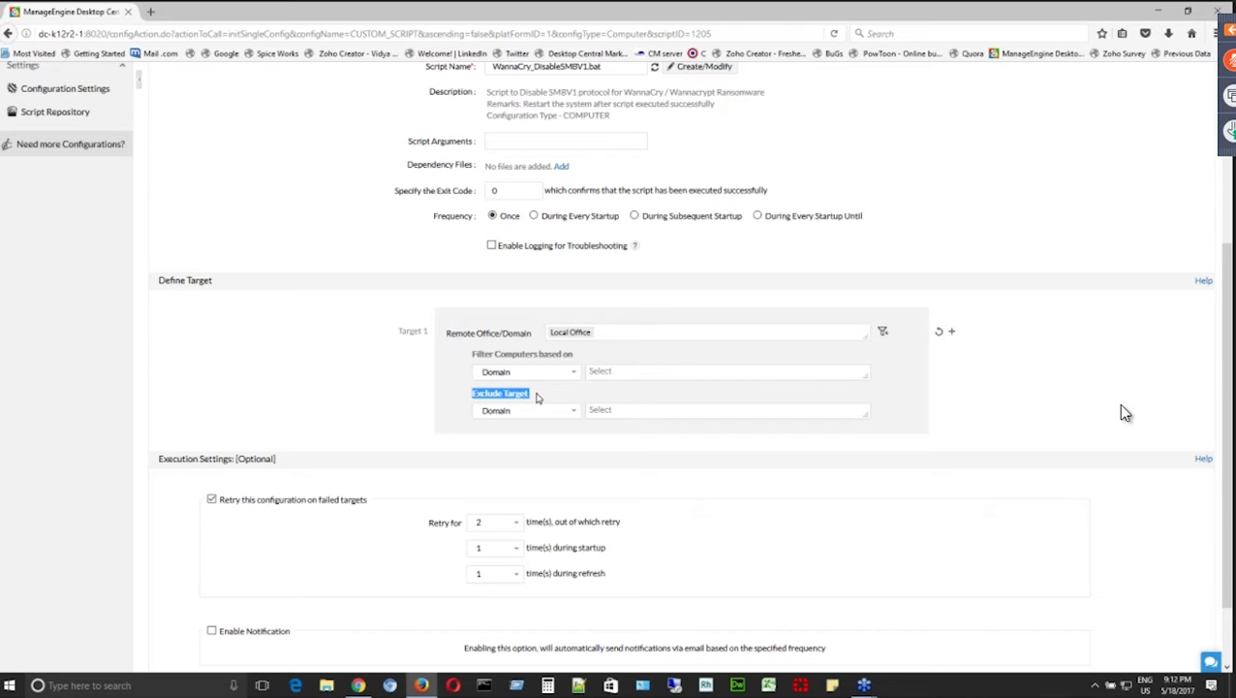
left_click(654, 412)
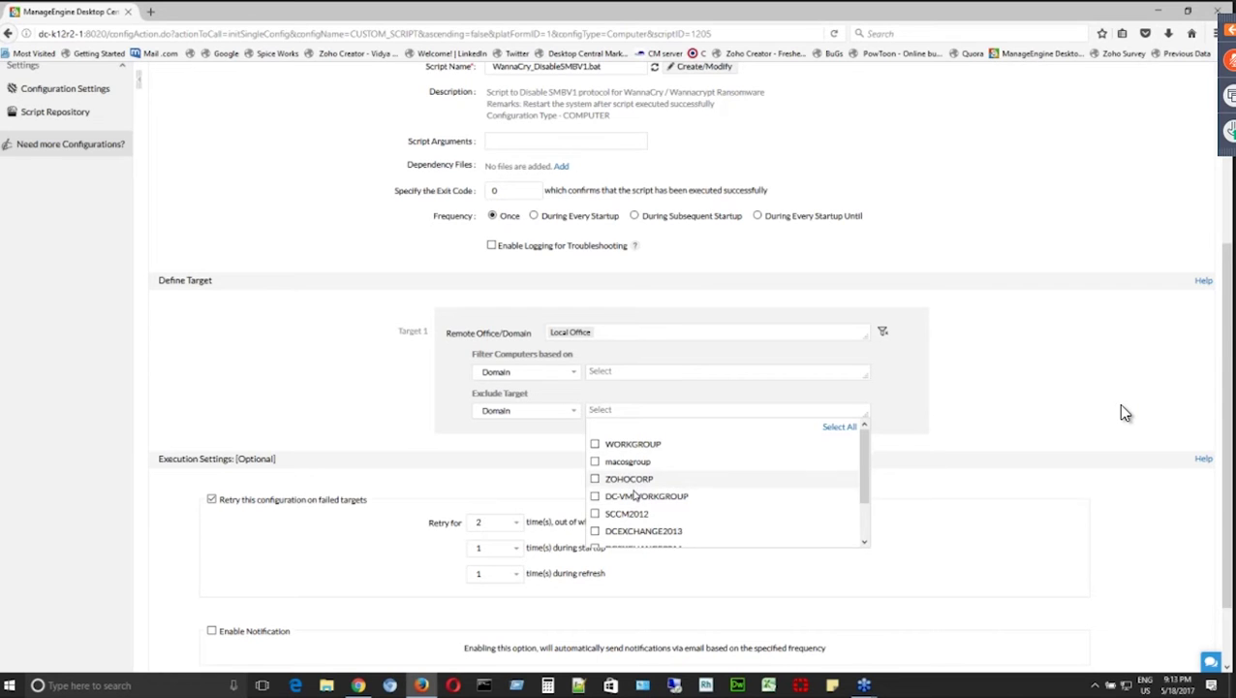
left_click(576, 414)
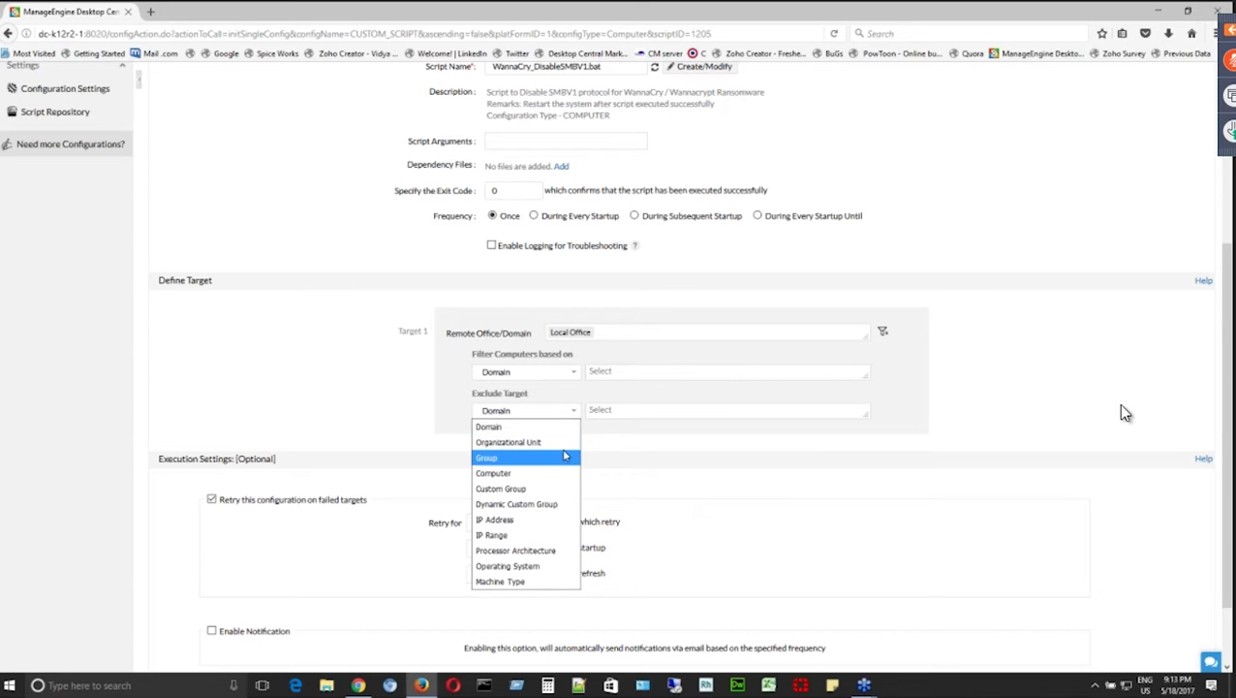
left_click(556, 569)
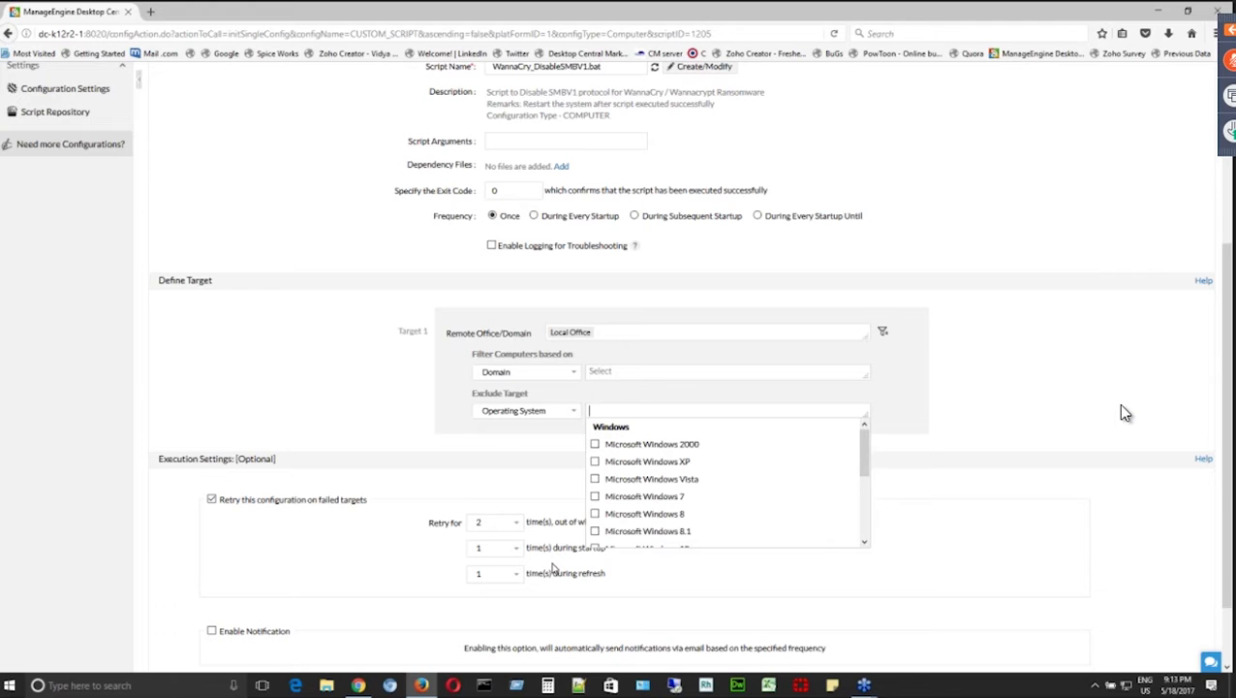
left_click(595, 462)
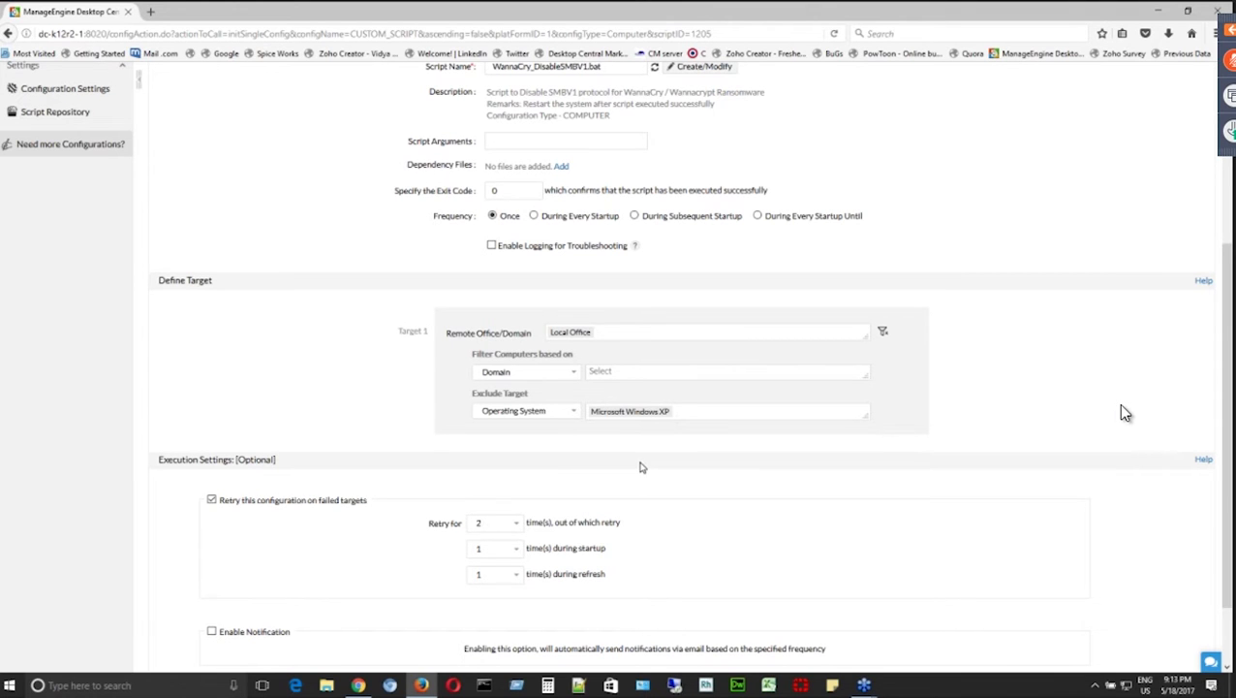
Deploy the WannaCrypt Ransomware custom script configuration immediately.
mouse_move(582, 337)
scroll(1124, 412, "down", 1)
scroll(1124, 411, "down", 2)
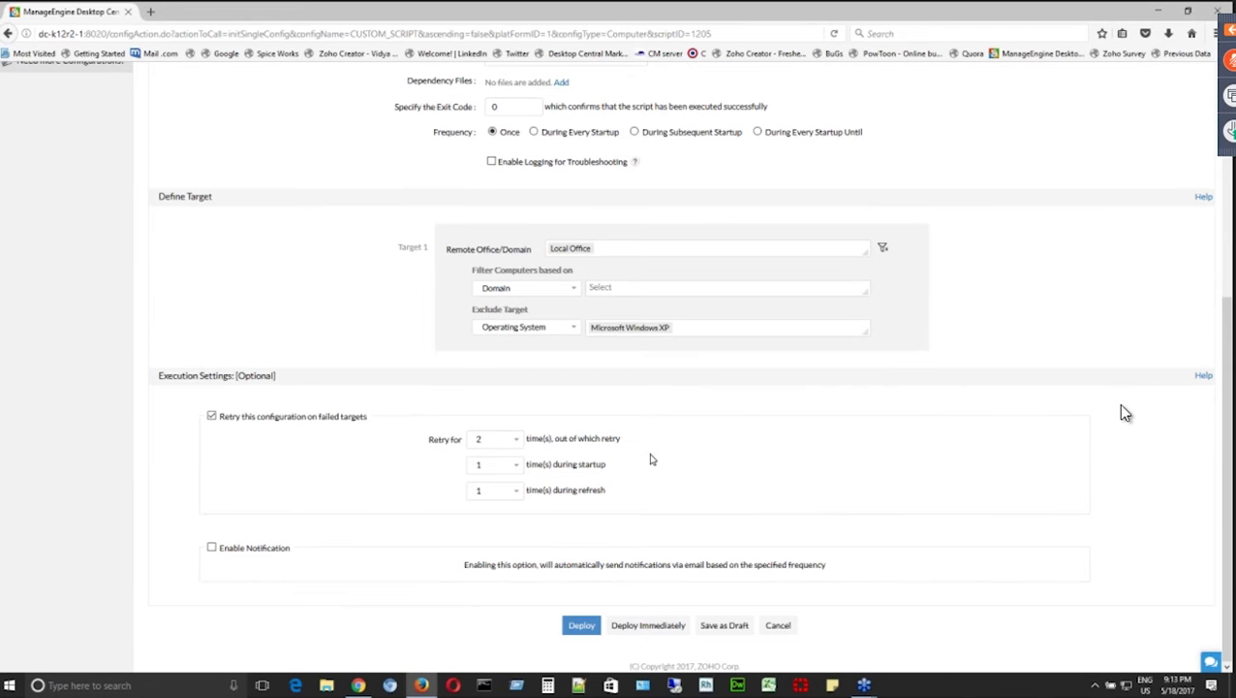
left_click(637, 630)
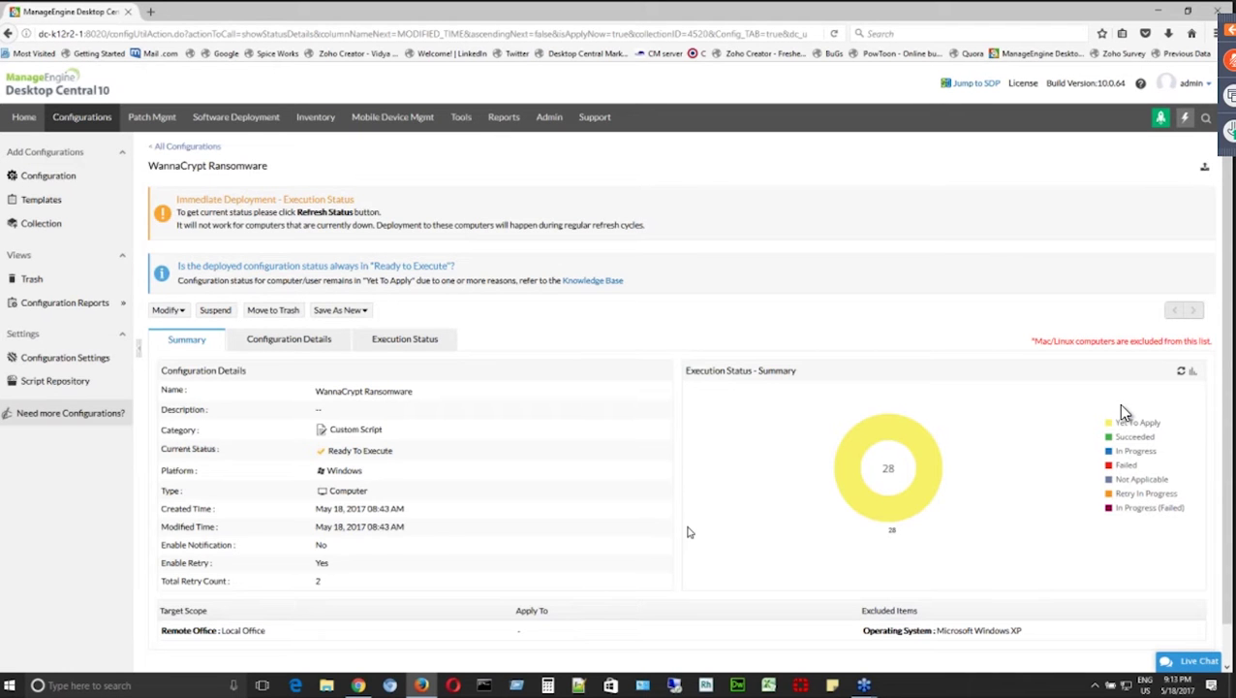
Review the deployed configuration's summary, script details and per-computer execution status.
scroll(1124, 411, "down", 1)
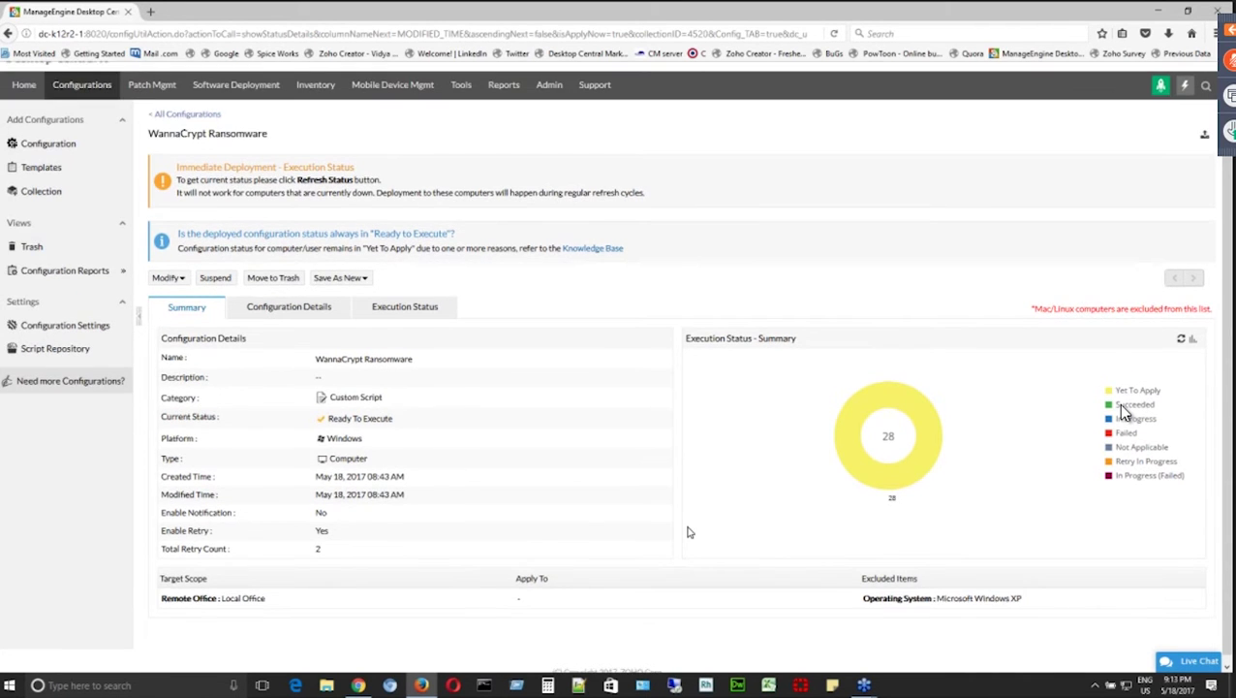
scroll(688, 532, "up", 1)
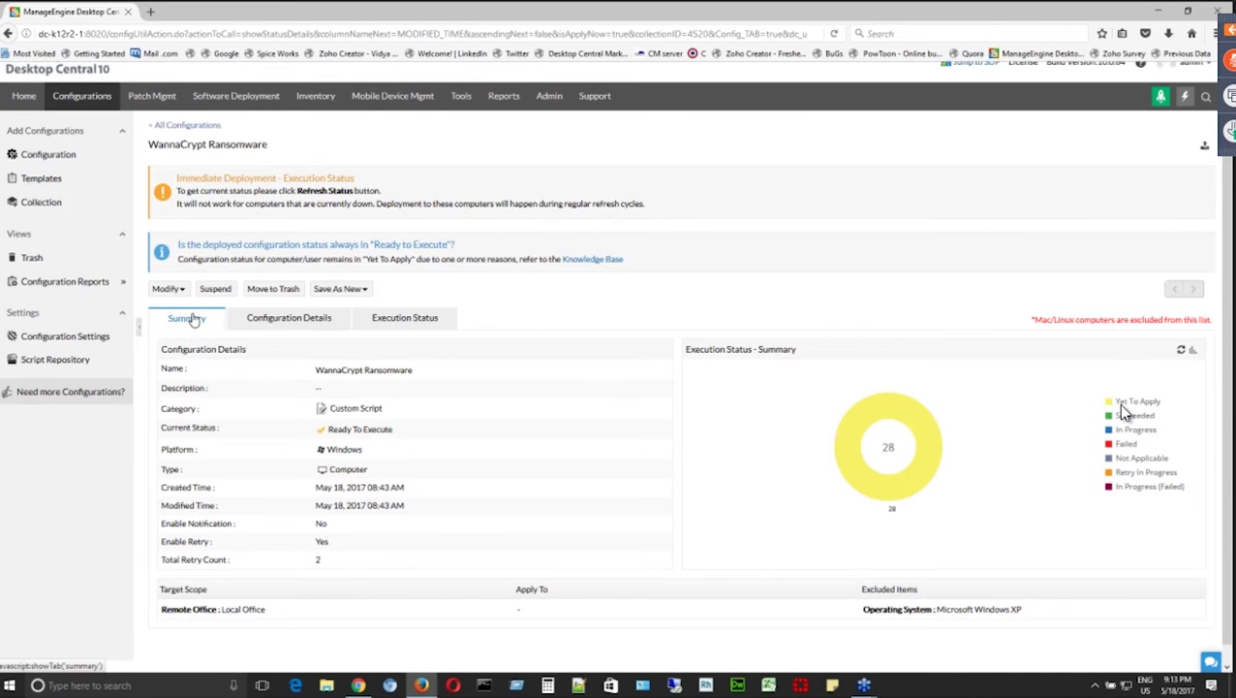
left_click(300, 325)
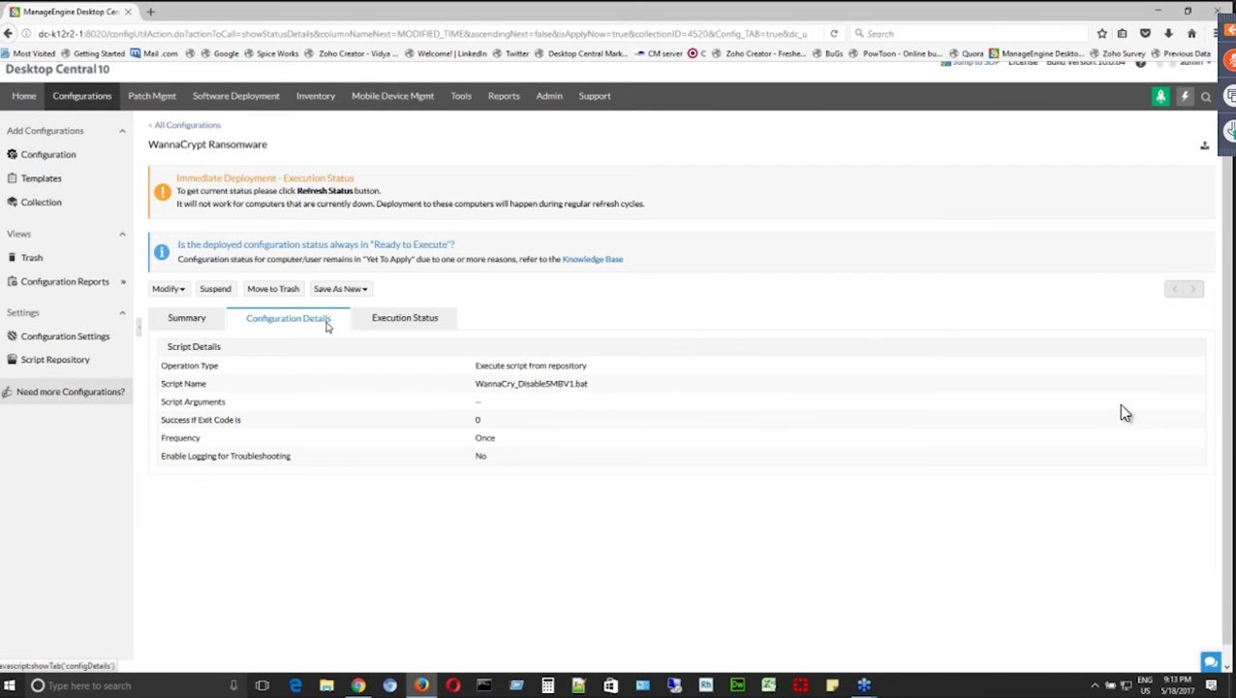
left_click(417, 325)
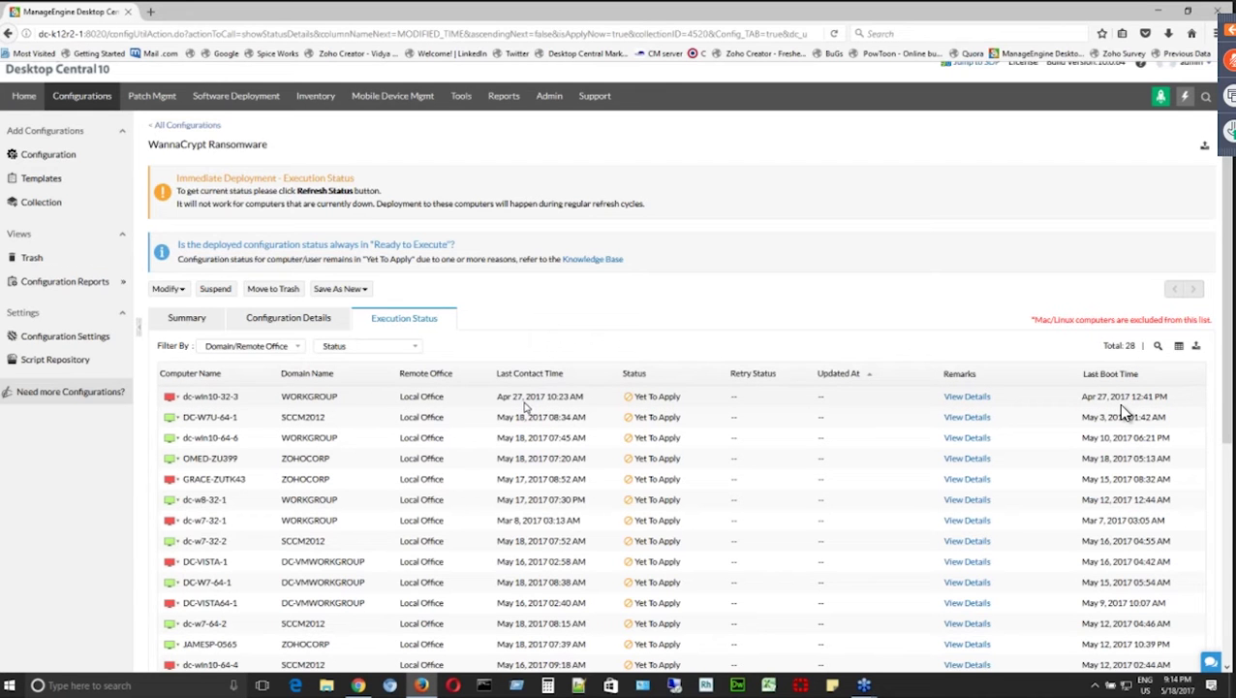
left_click(174, 317)
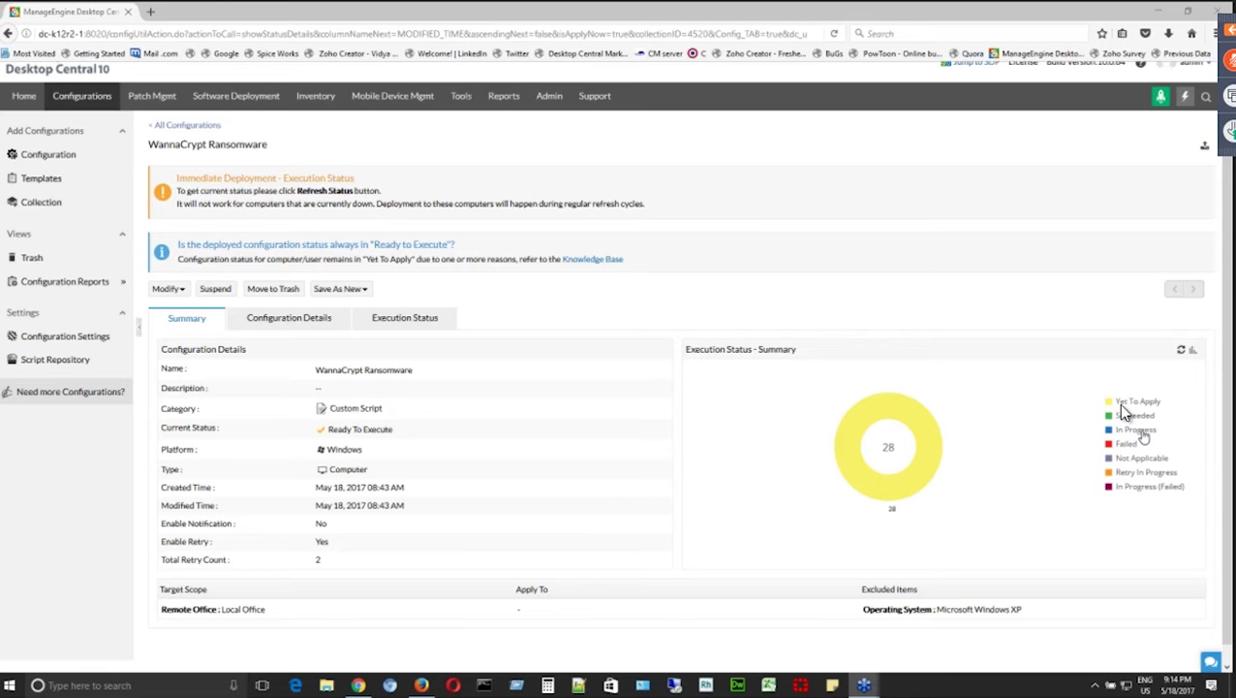
mouse_move(926, 450)
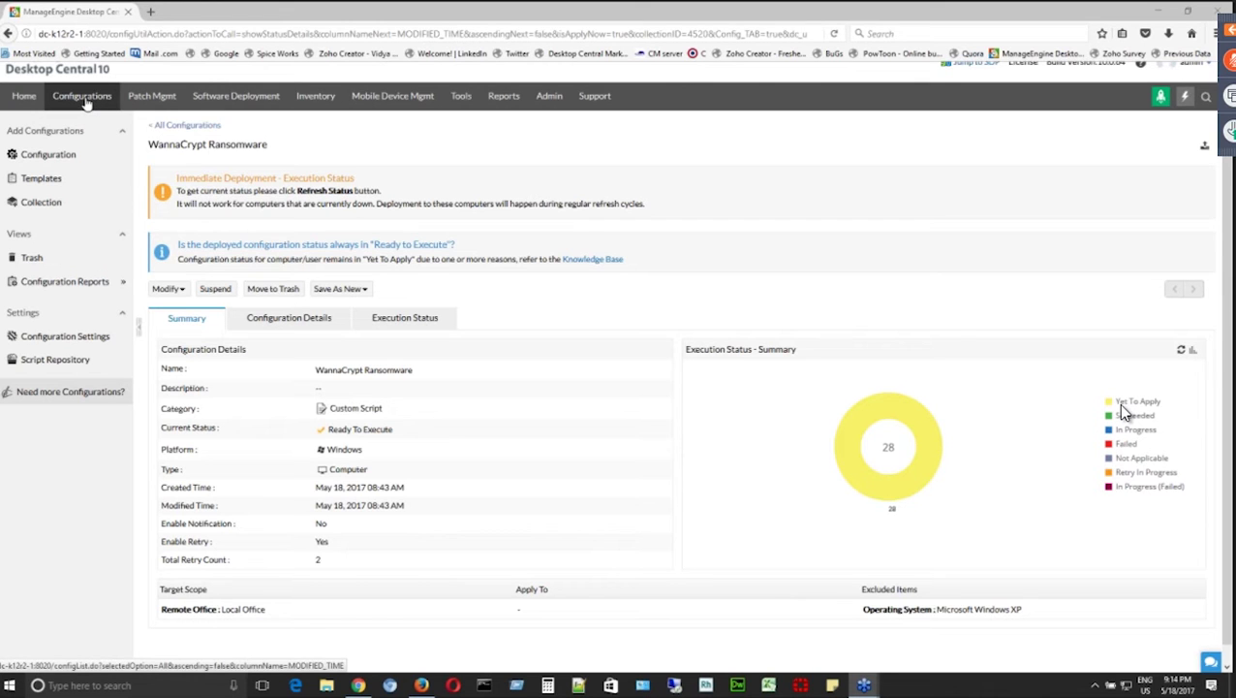
Start a new Windows firewall configuration for computers and name it "WannaCrypt Ransomware".
left_click(61, 158)
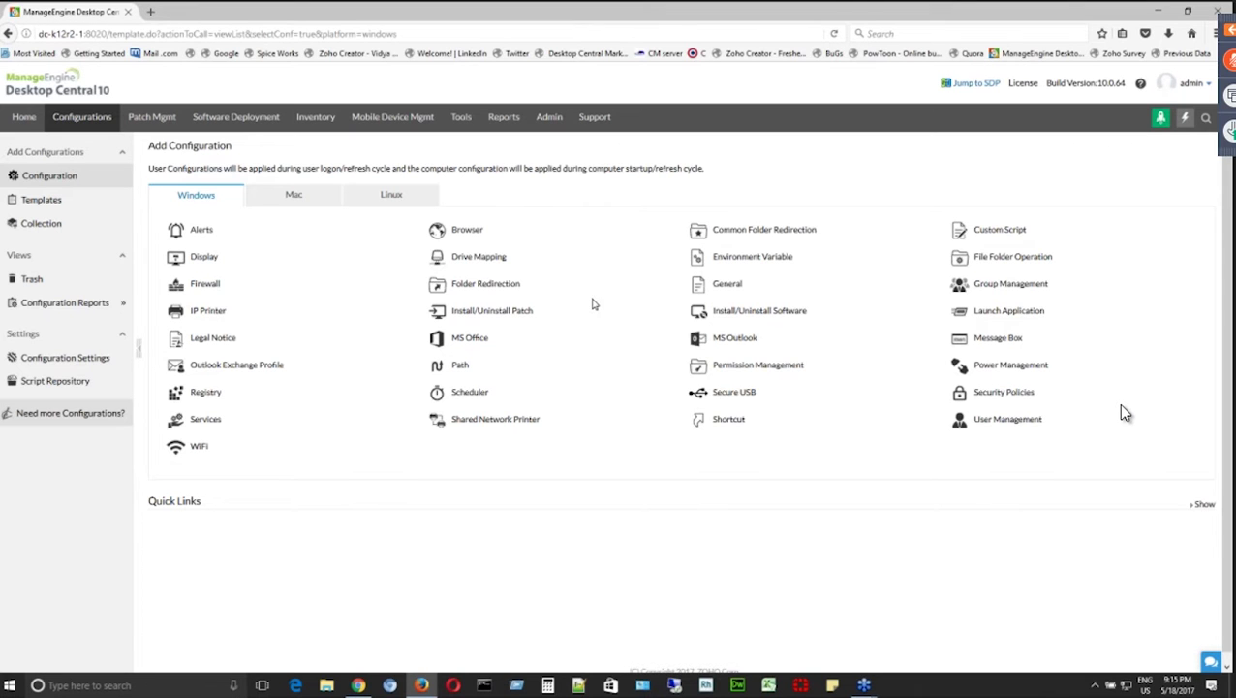
mouse_move(211, 287)
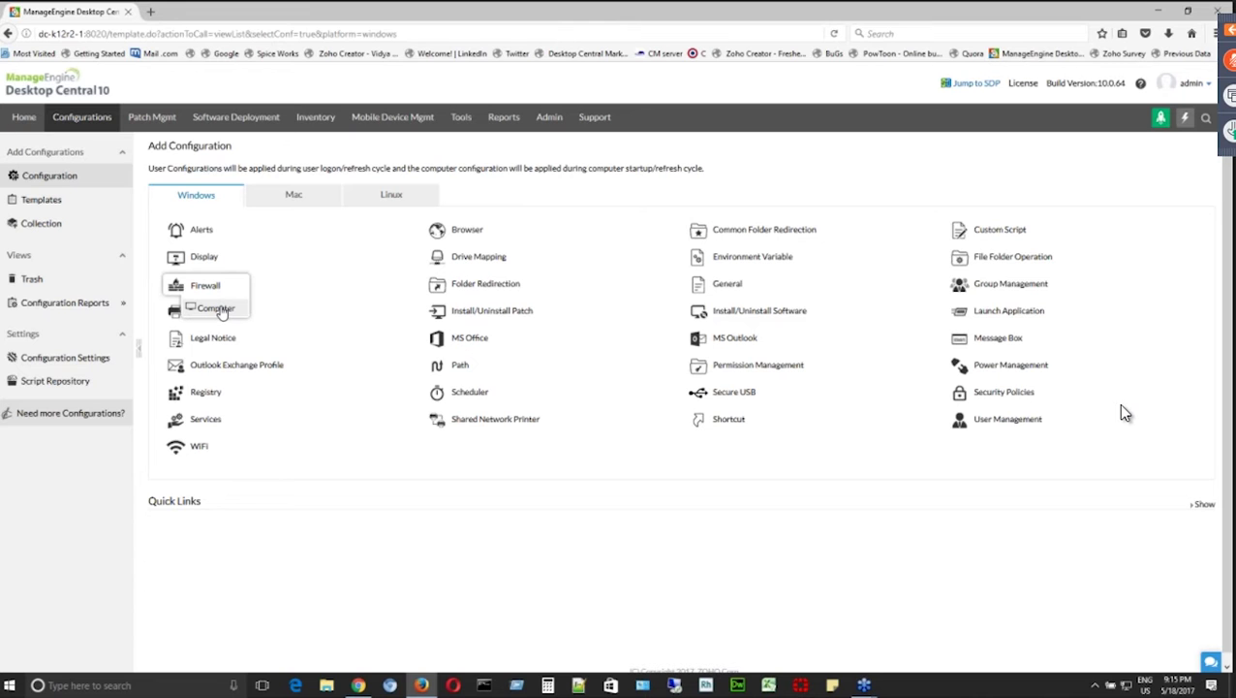
left_click(219, 309)
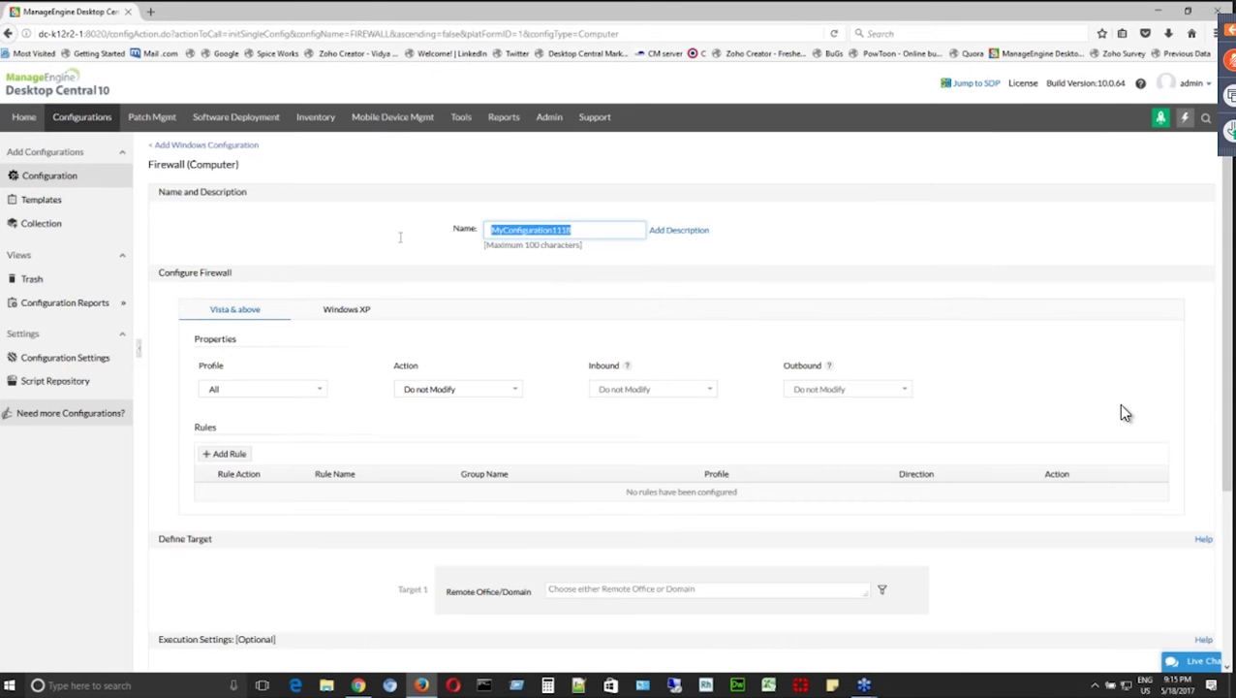
type("Wanna")
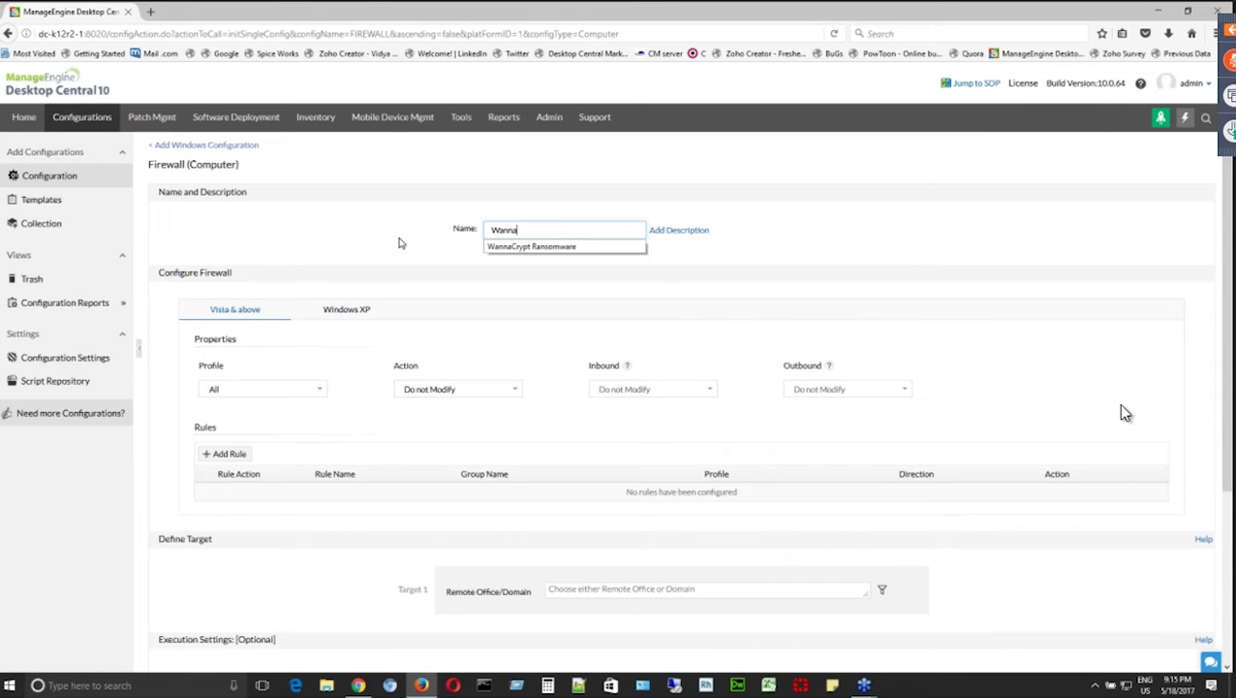
left_click(540, 247)
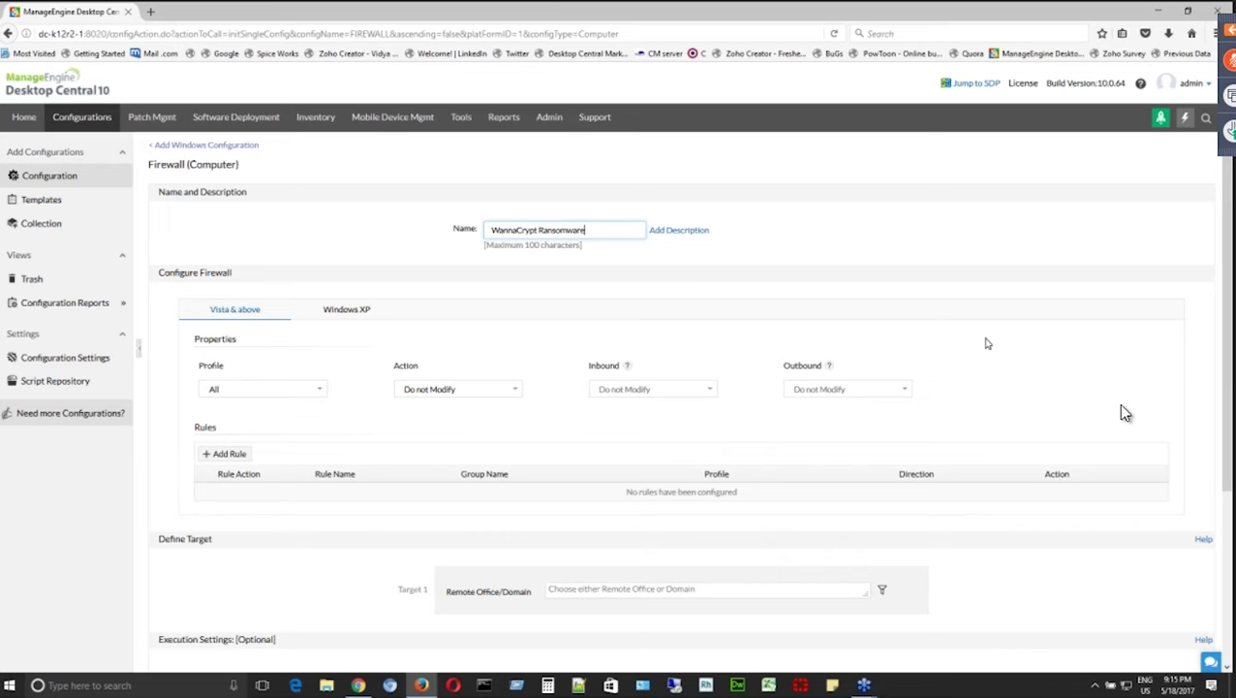
scroll(1124, 413, "down", 1)
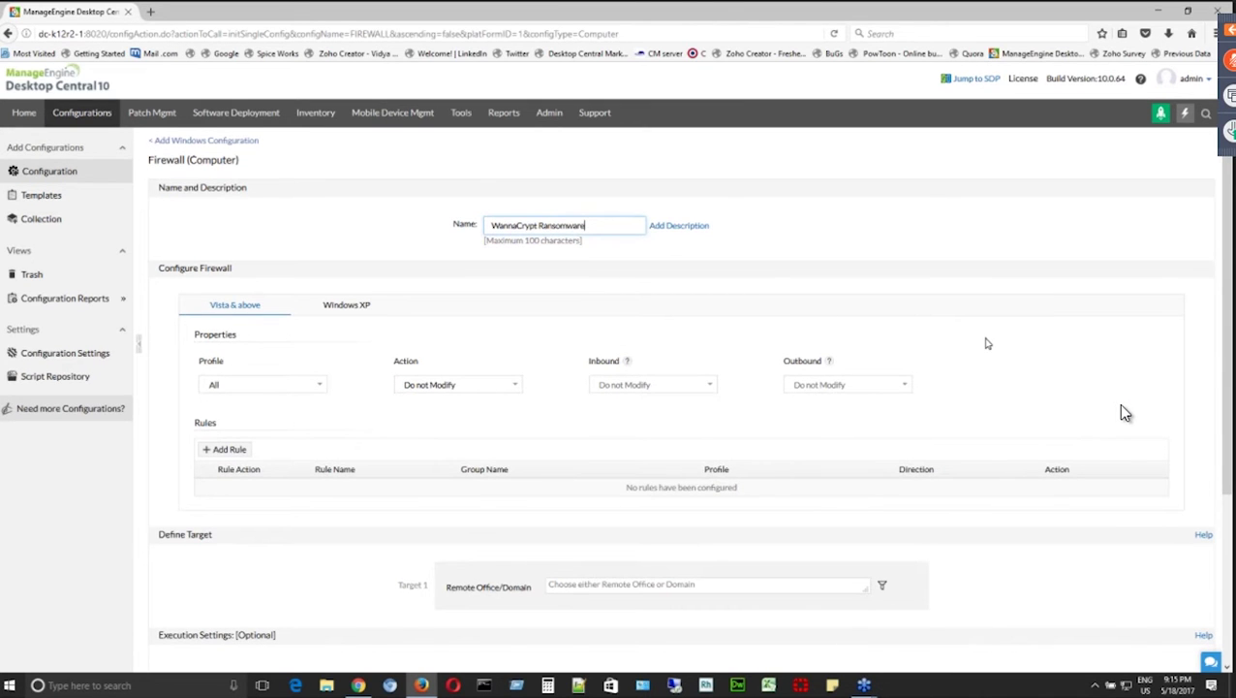
Configure the Windows XP firewall settings to block port 138 - NetBIOS Datagram Service - UDP.
scroll(986, 343, "down", 3)
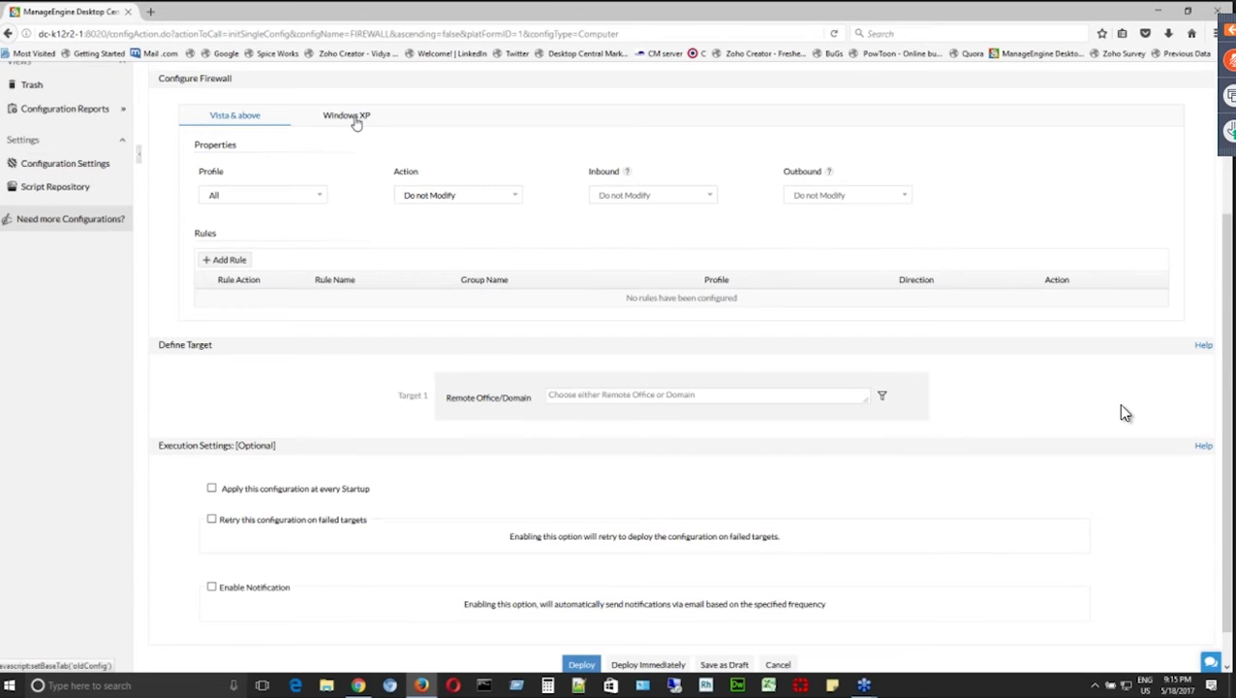
left_click(346, 115)
left_click(572, 236)
left_click(528, 251)
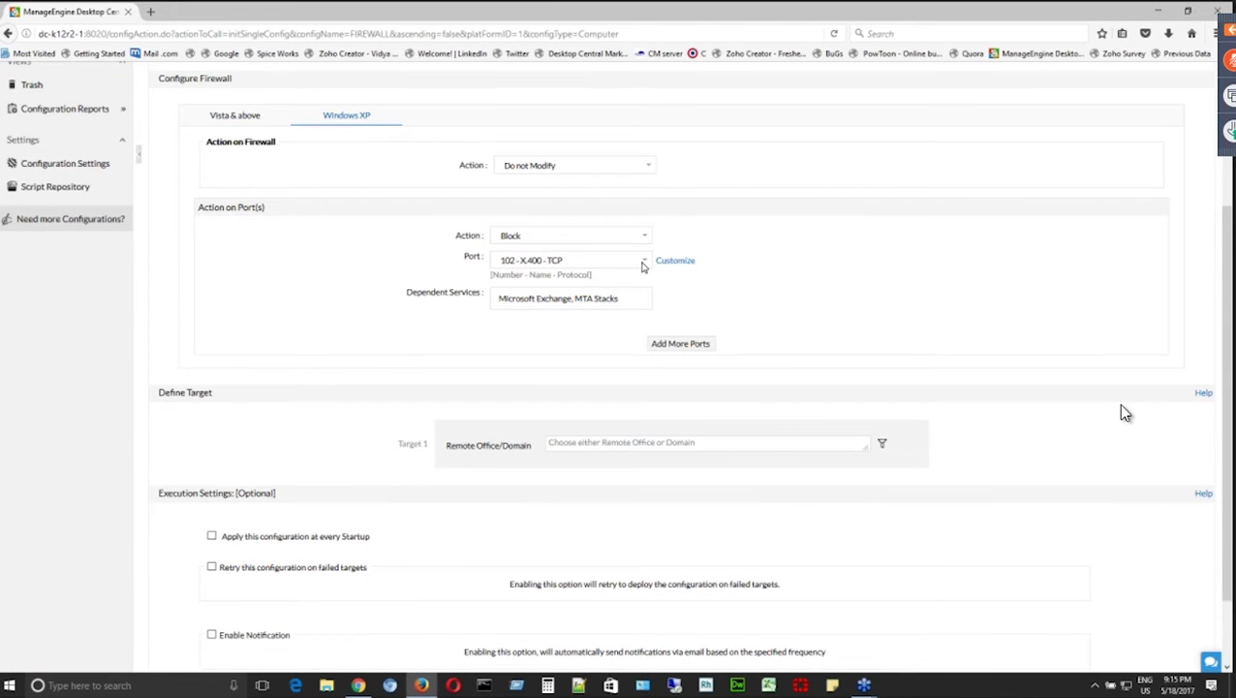
left_click(642, 262)
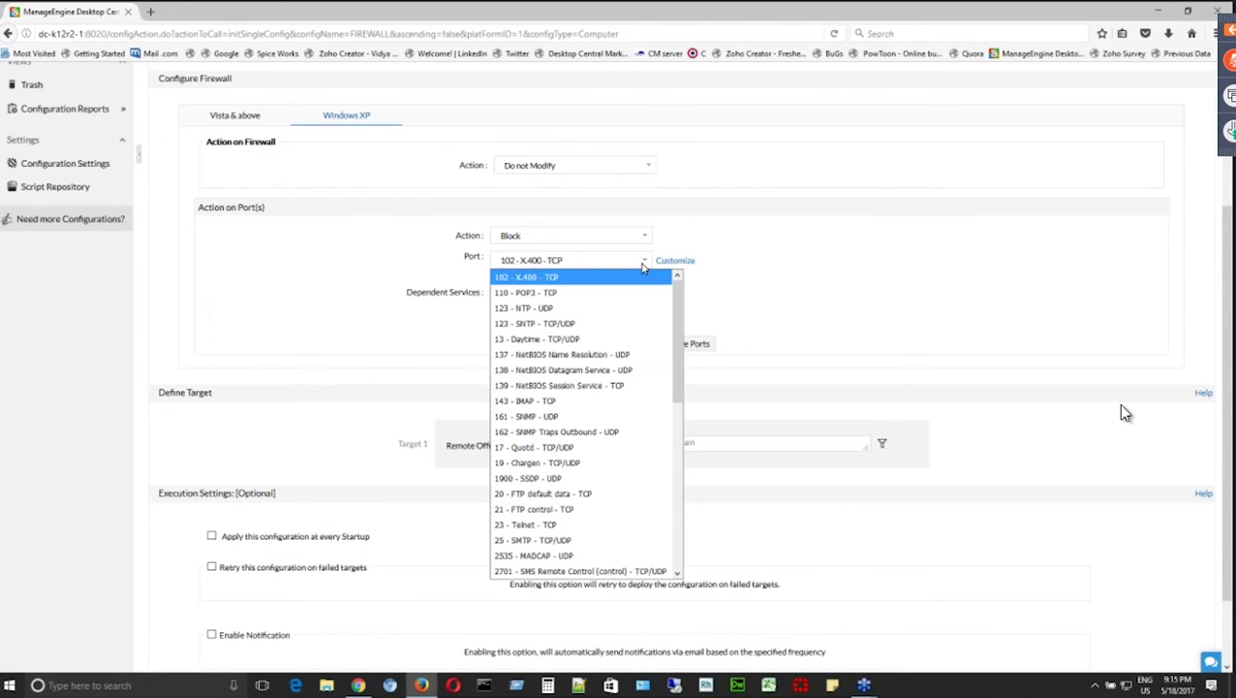
left_click(640, 373)
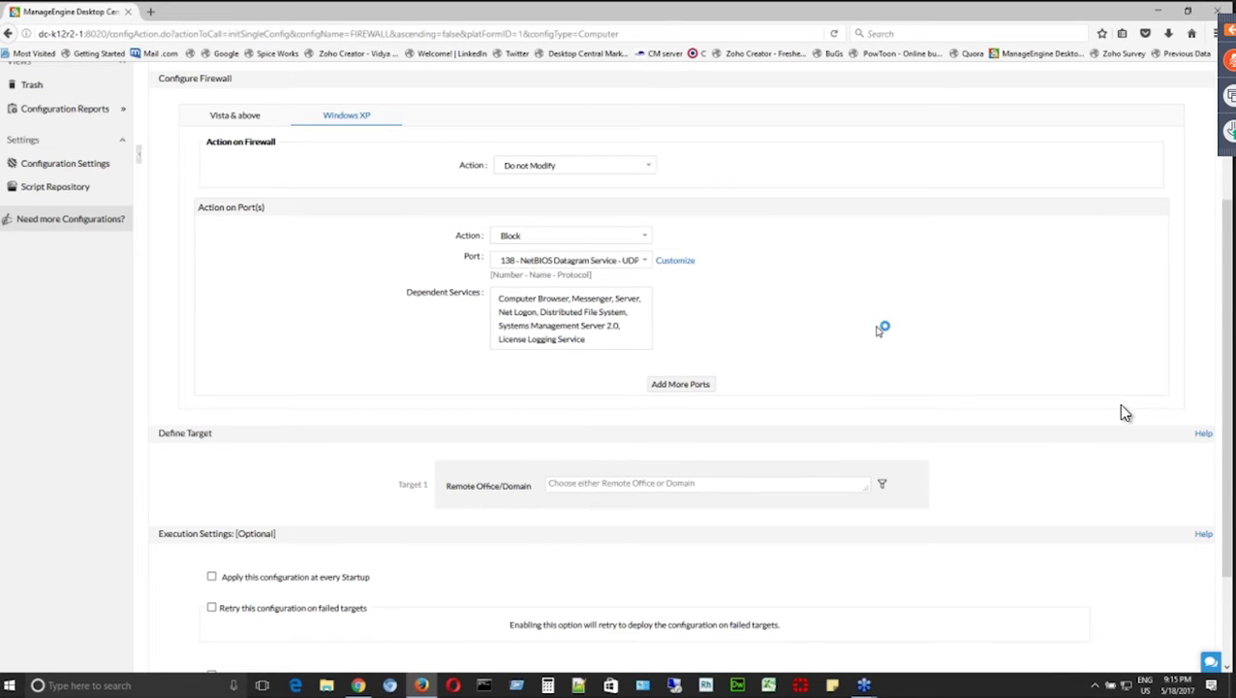
Set Local Office as the remote office for Target 1 of the firewall configuration.
left_click(804, 481)
left_click(427, 544)
left_click(574, 487)
left_click(553, 518)
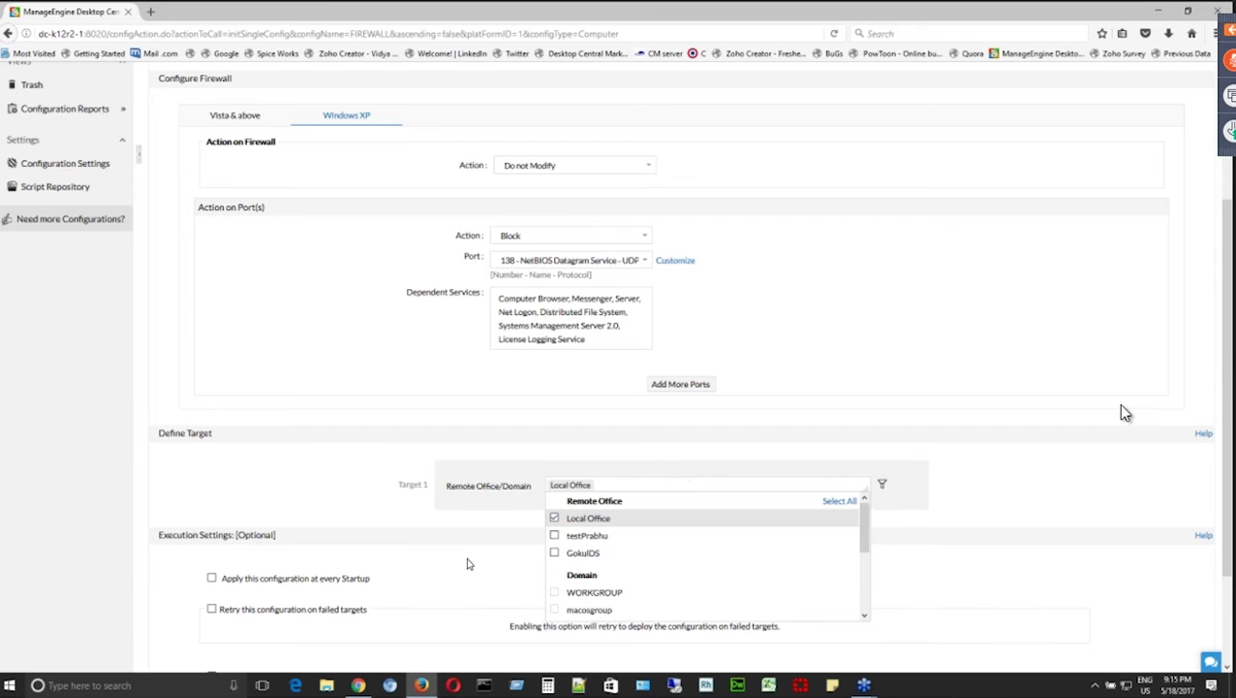
left_click(469, 563)
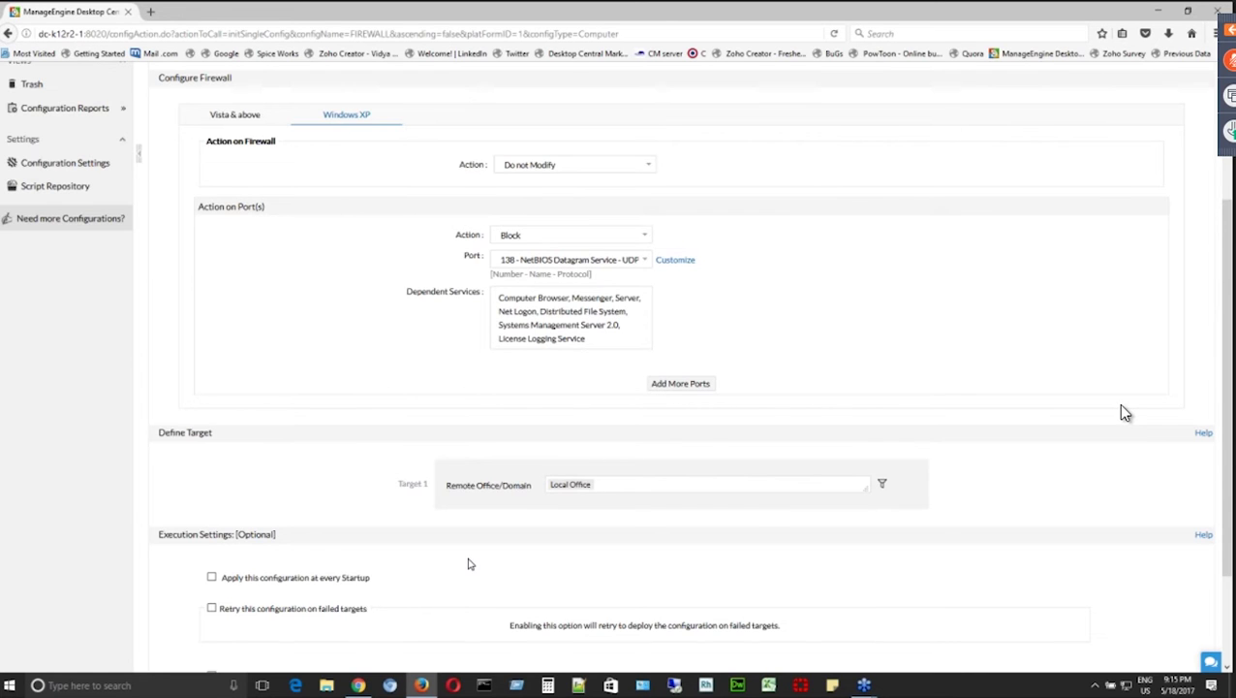
Try to deploy the WannaCrypt Ransomware firewall configuration immediately.
scroll(469, 563, "down", 2)
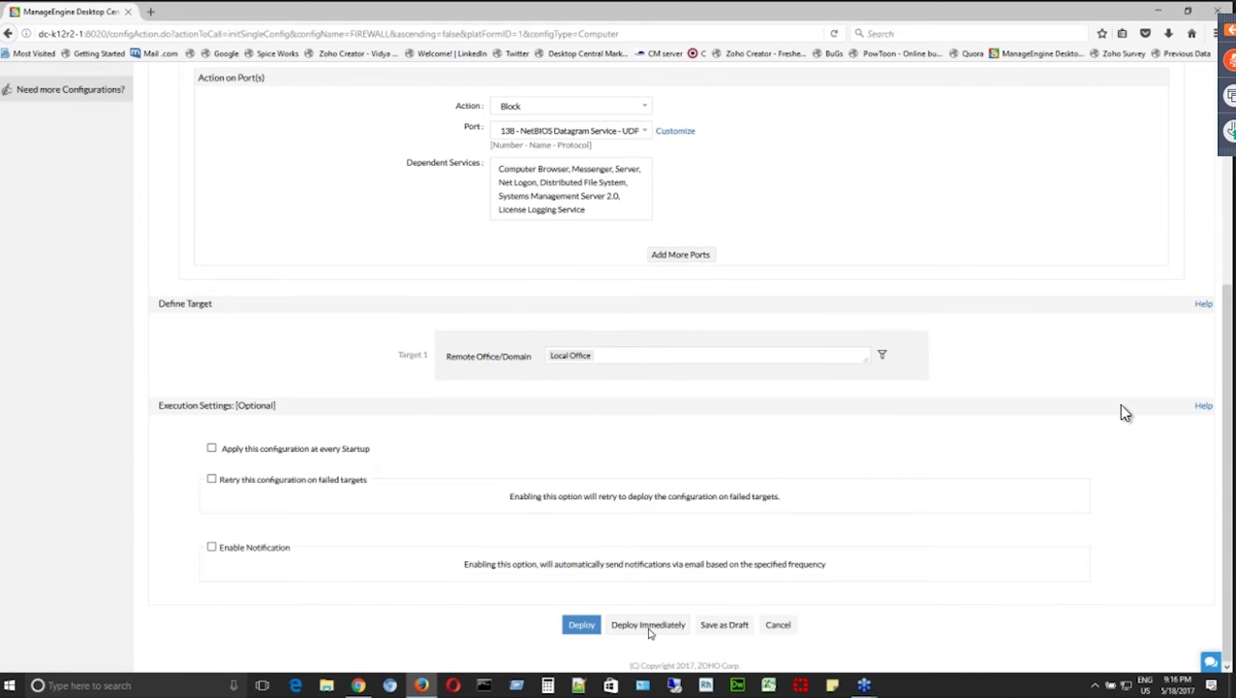
left_click(649, 625)
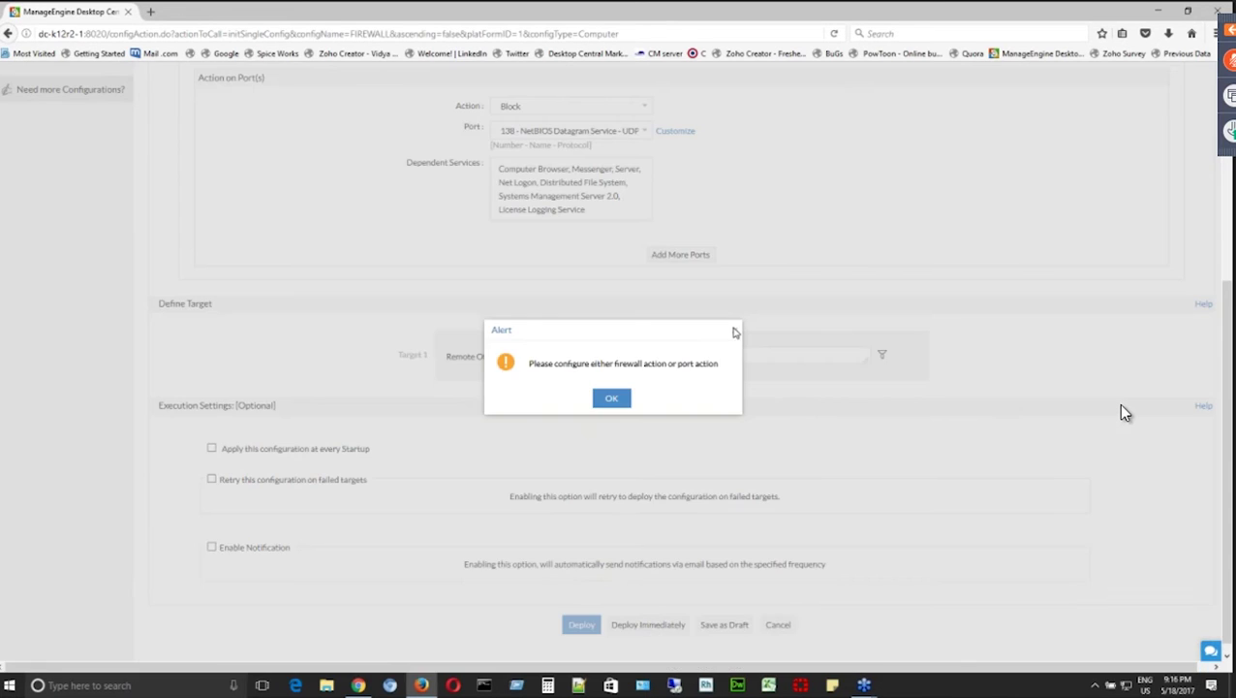
left_click(735, 332)
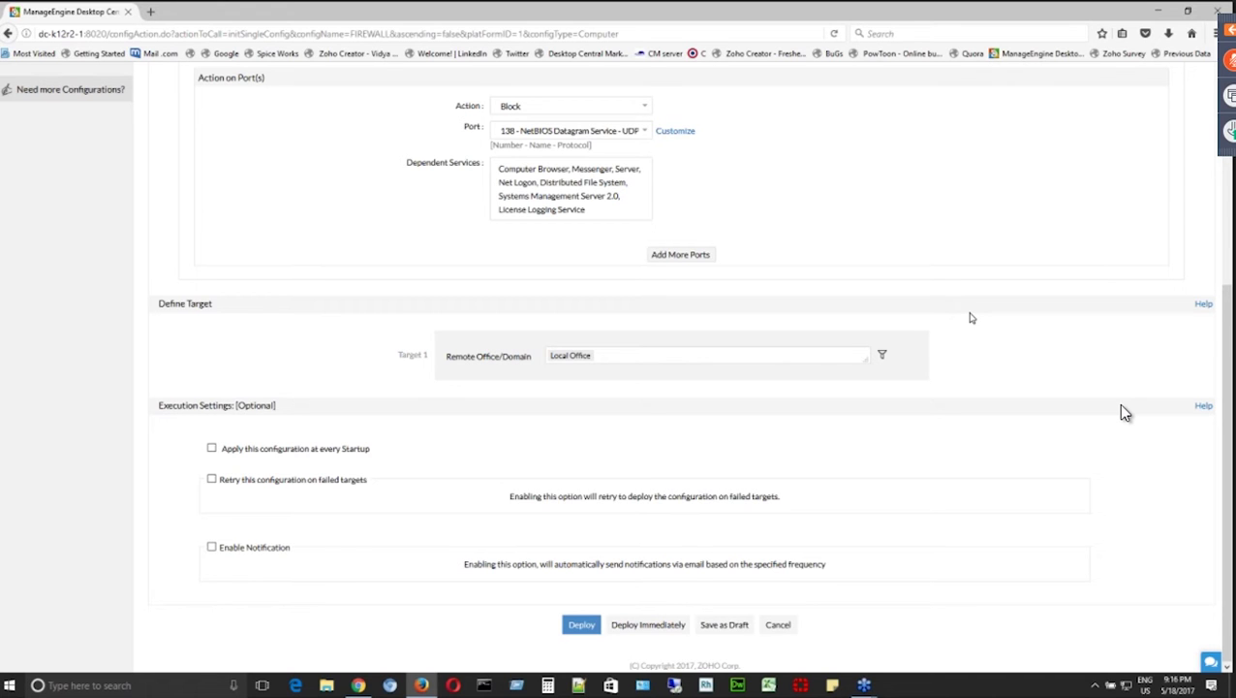
scroll(1124, 412, "up", 1)
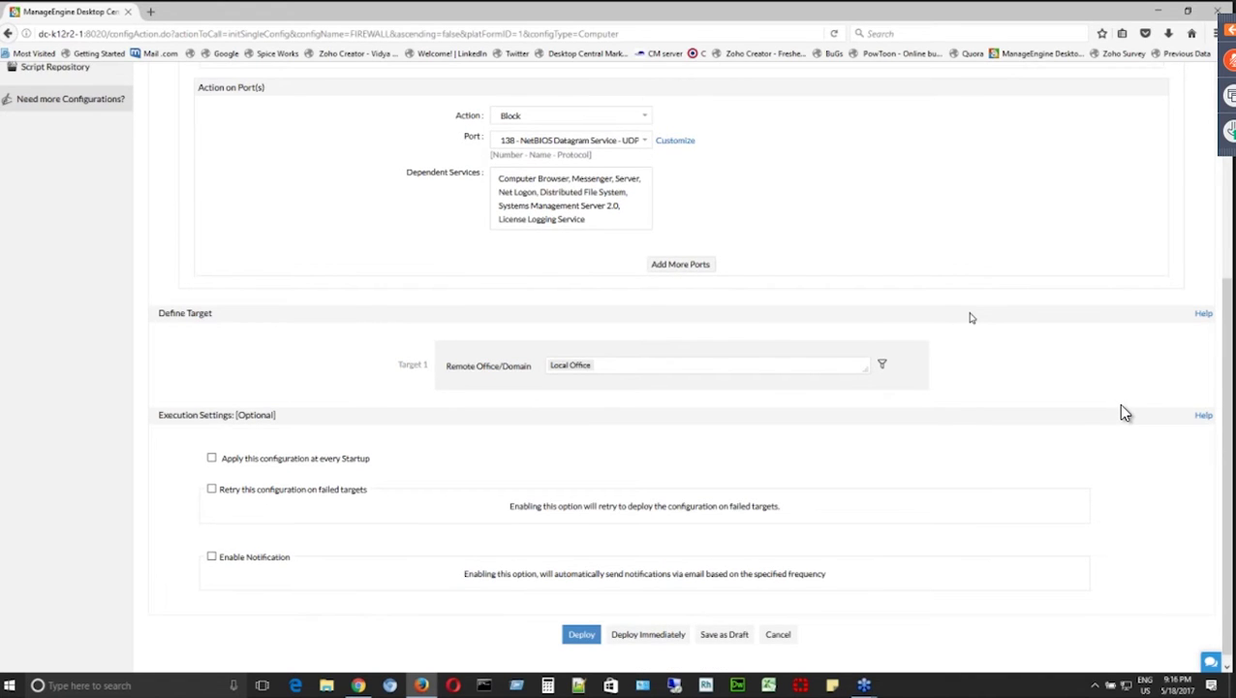
scroll(1124, 412, "up", 5)
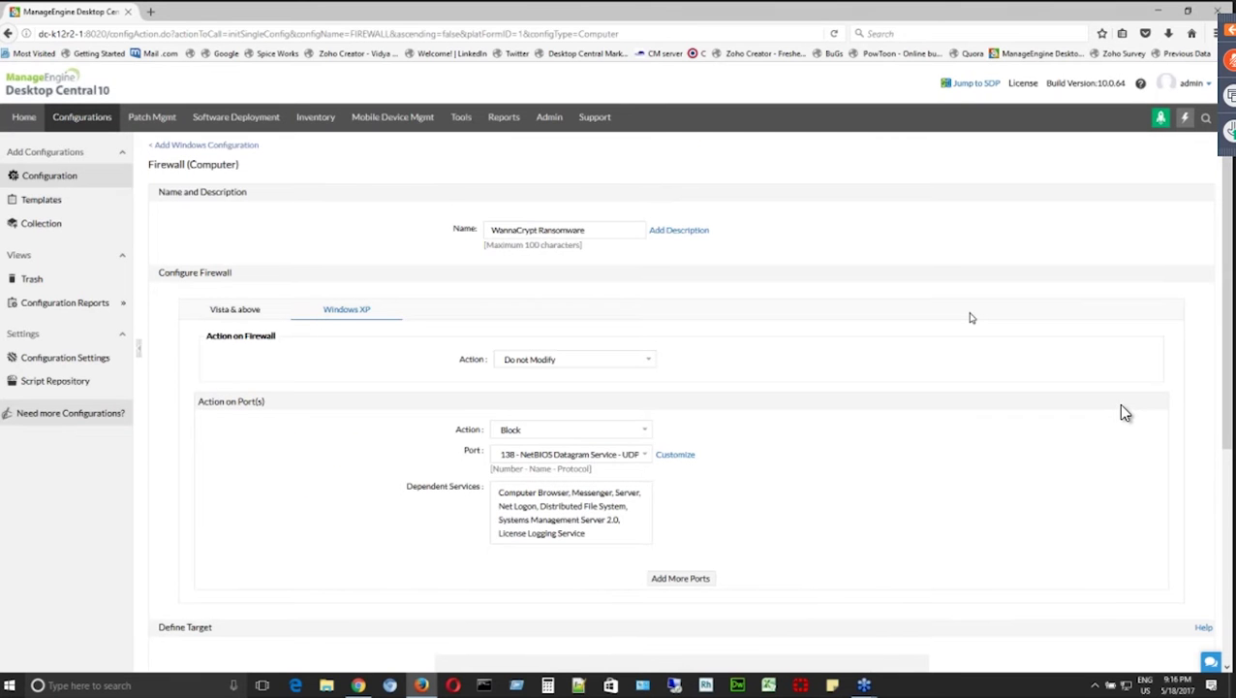
Switch to the presentation to view the "How to prevent this?" slide, and return to Desktop Central.
key("alt+Tab")
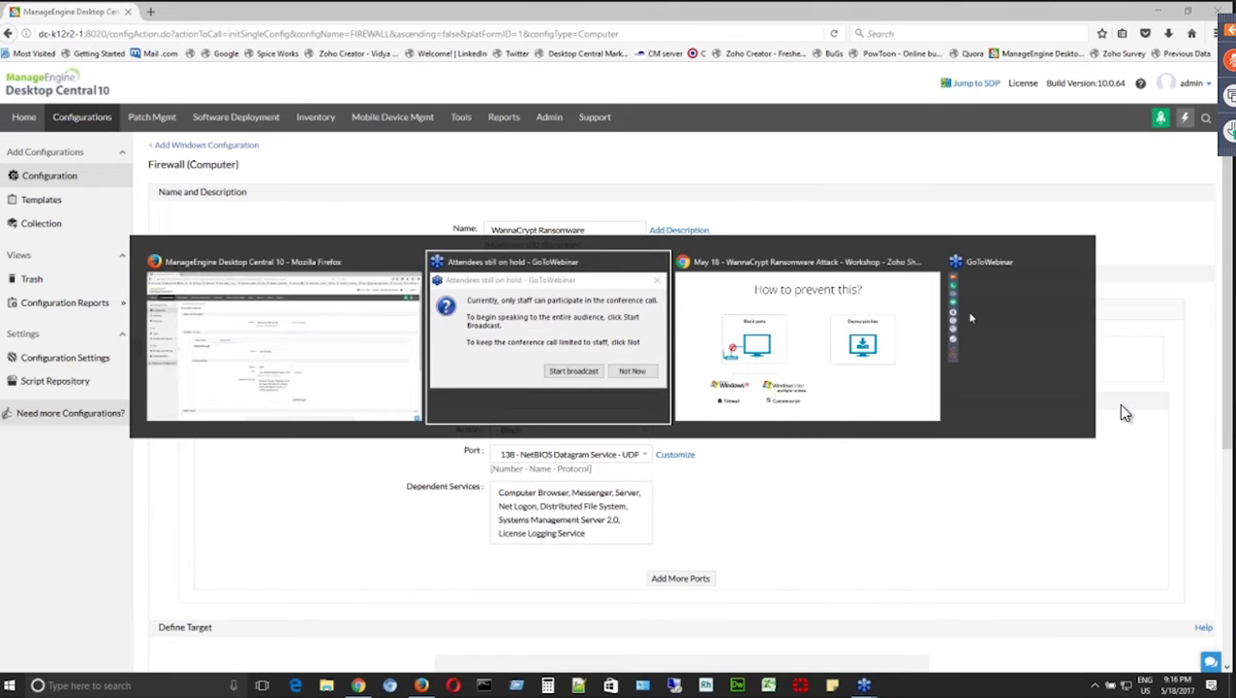
key("alt+Tab")
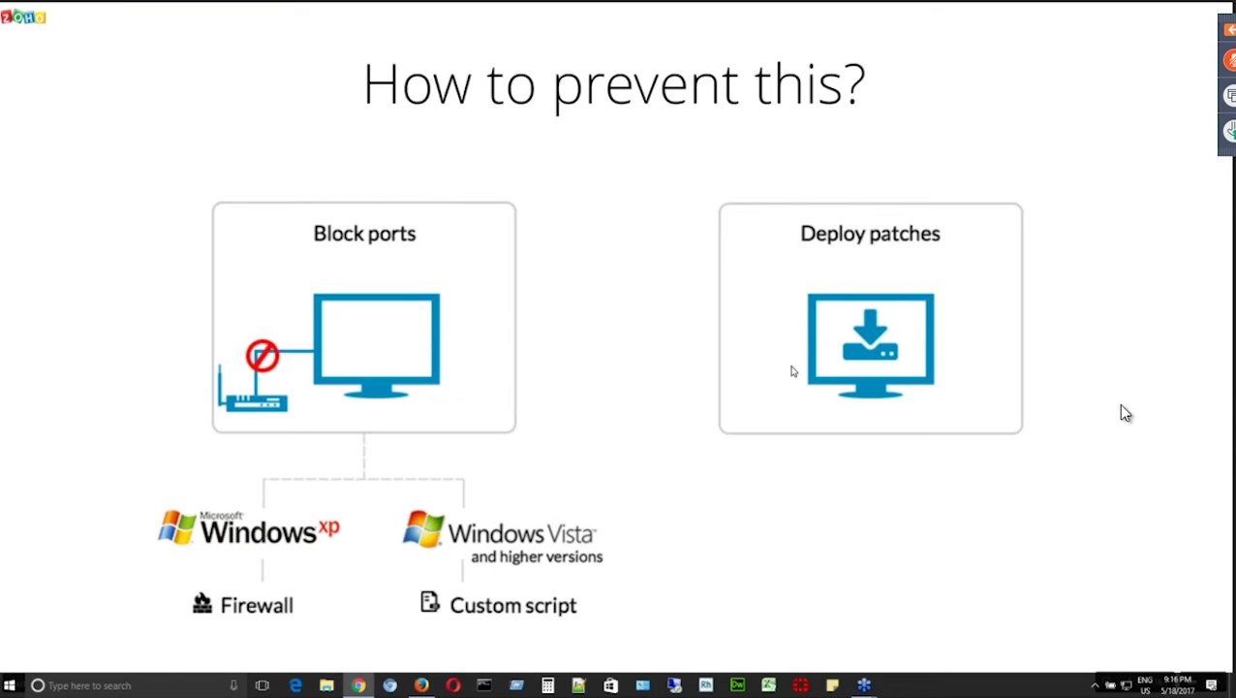
key("alt+Tab")
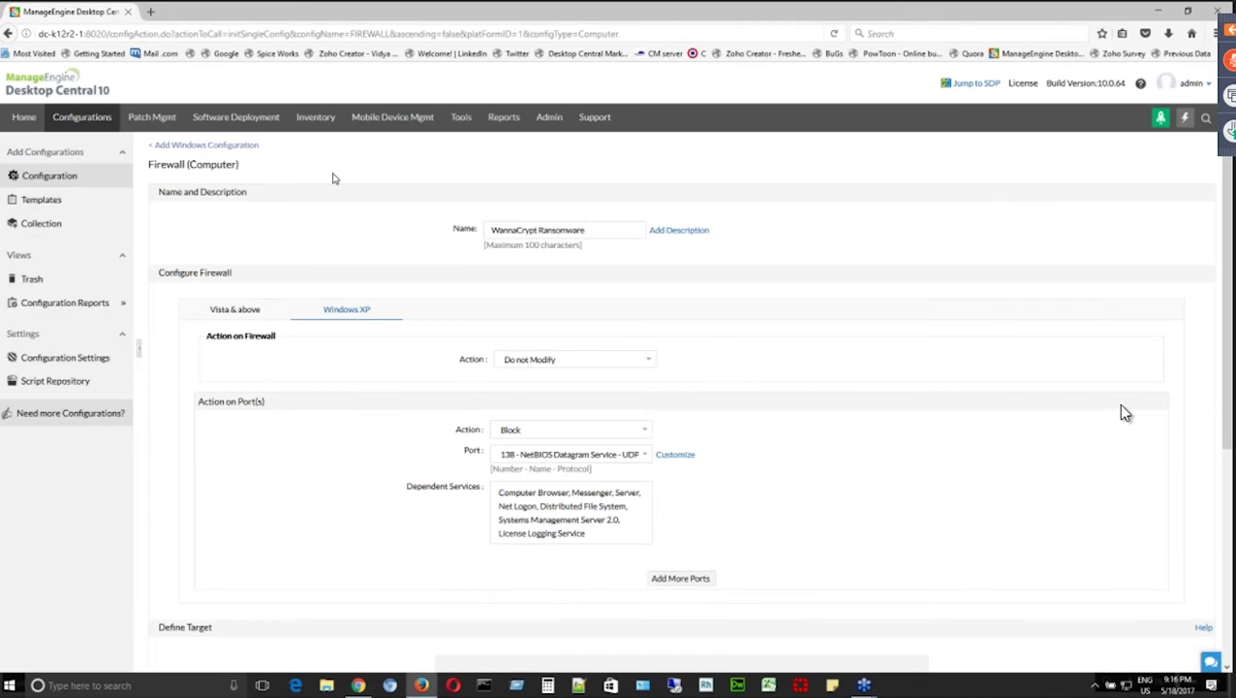
Review the patch management overview, covering patch status, system health, vulnerability database updates and automatic deployment details.
left_click(160, 118)
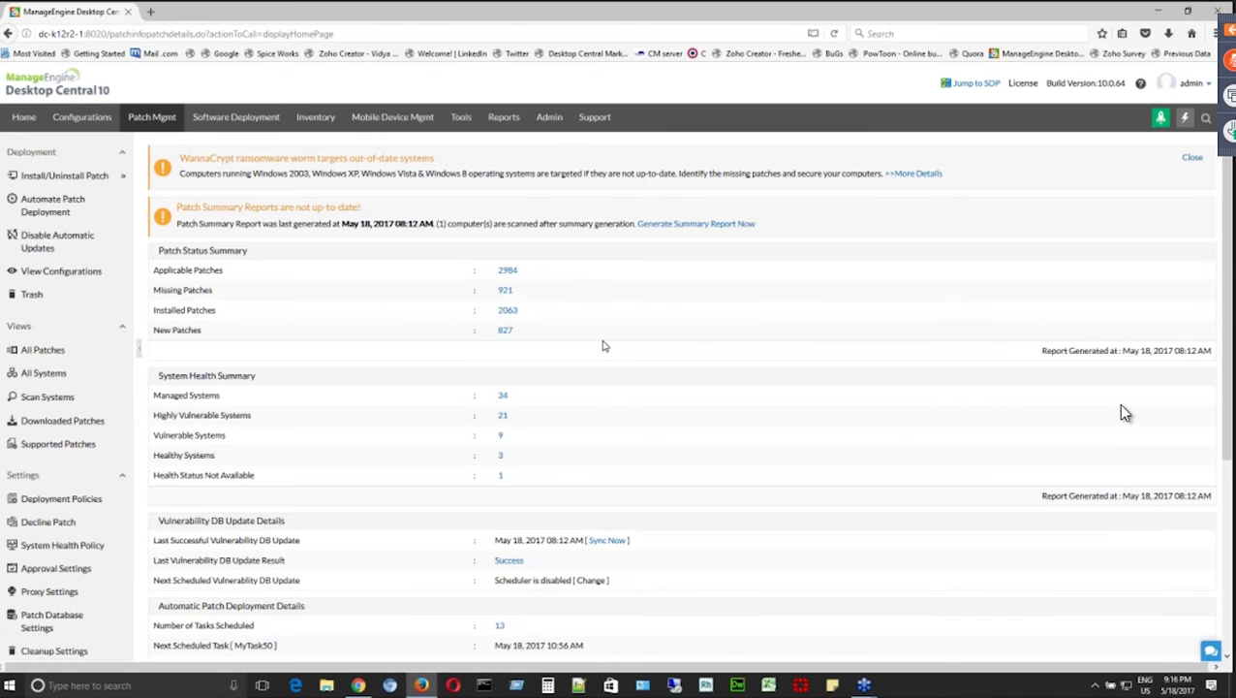
key("alt+Tab")
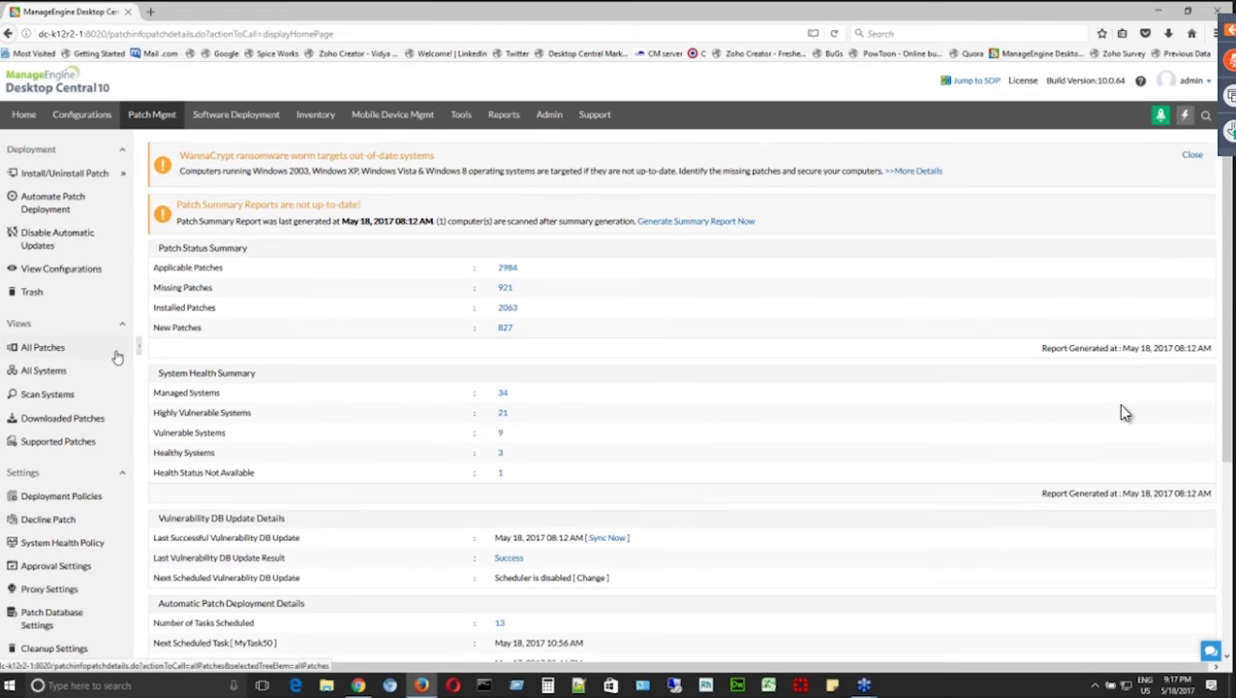
scroll(116, 358, "down", 5)
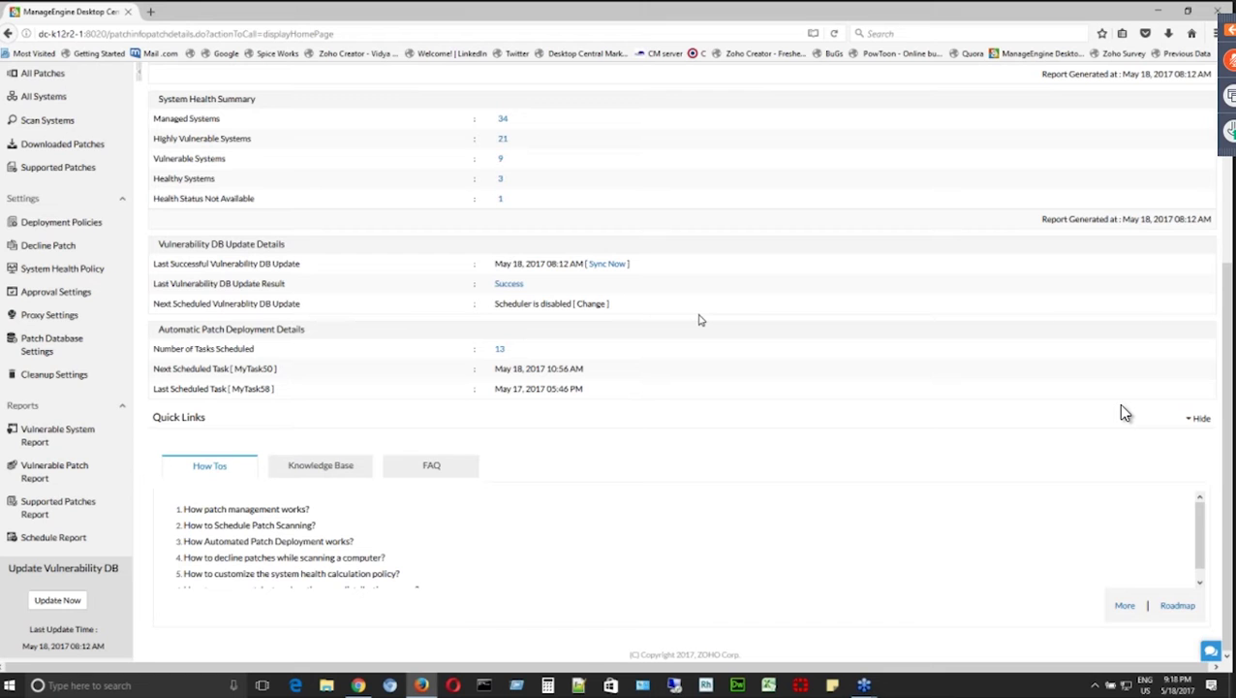
scroll(701, 319, "up", 3)
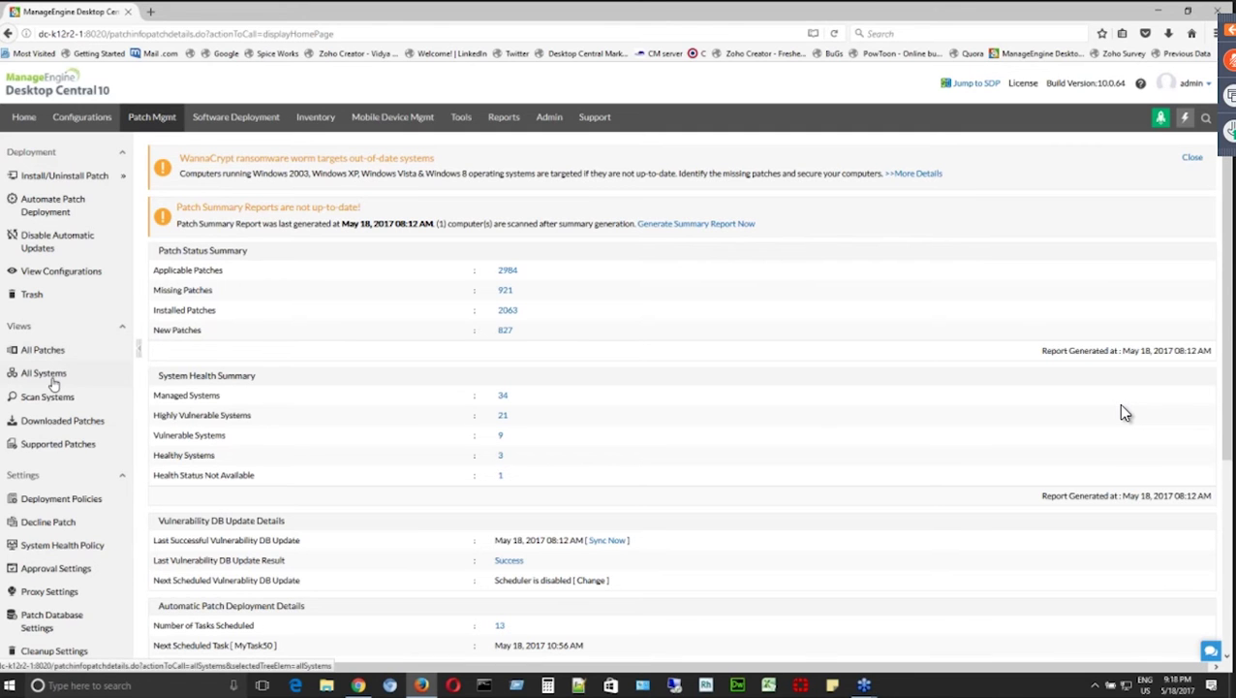
Review the patch scan status of the managed systems and select the first listed computer.
left_click(50, 399)
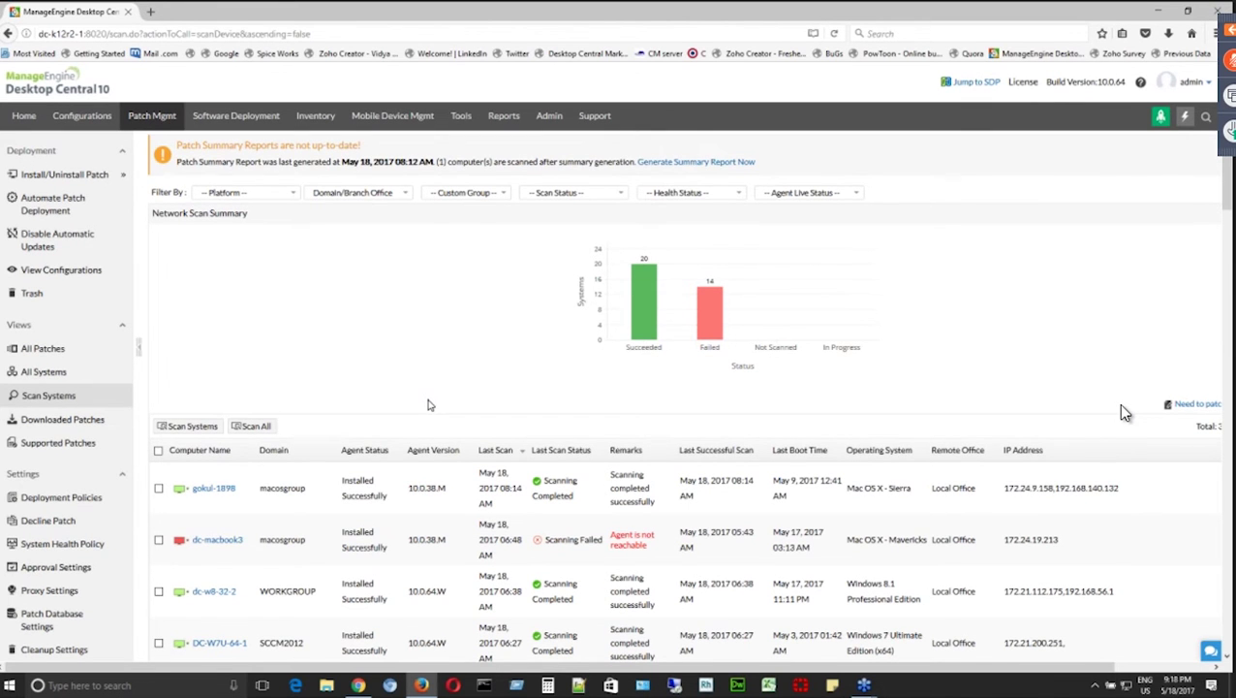
scroll(1124, 413, "down", 3)
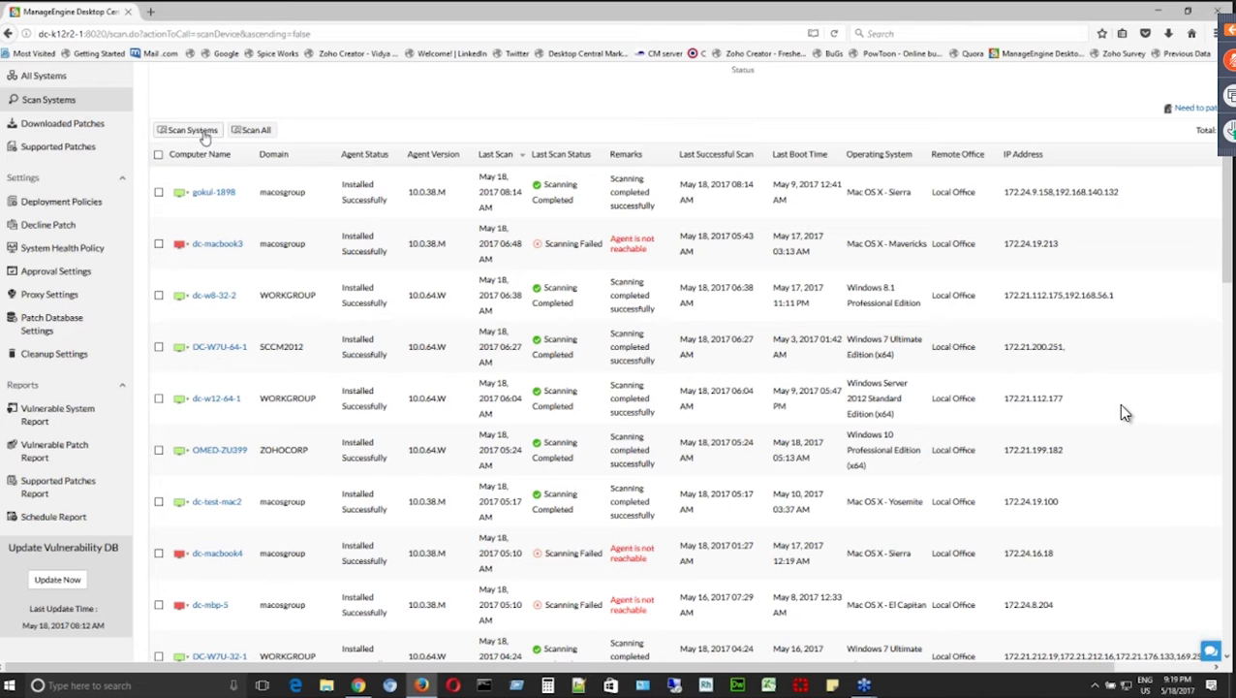
left_click(159, 191)
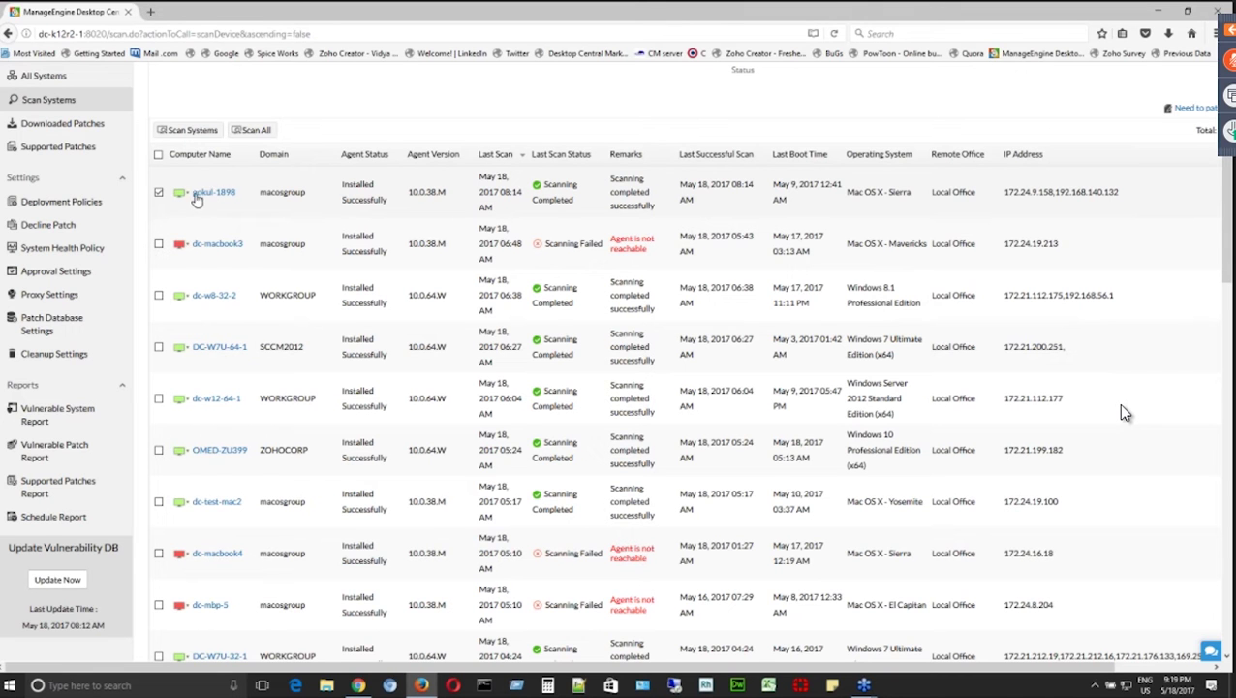
mouse_move(187, 196)
scroll(571, 454, "up", 3)
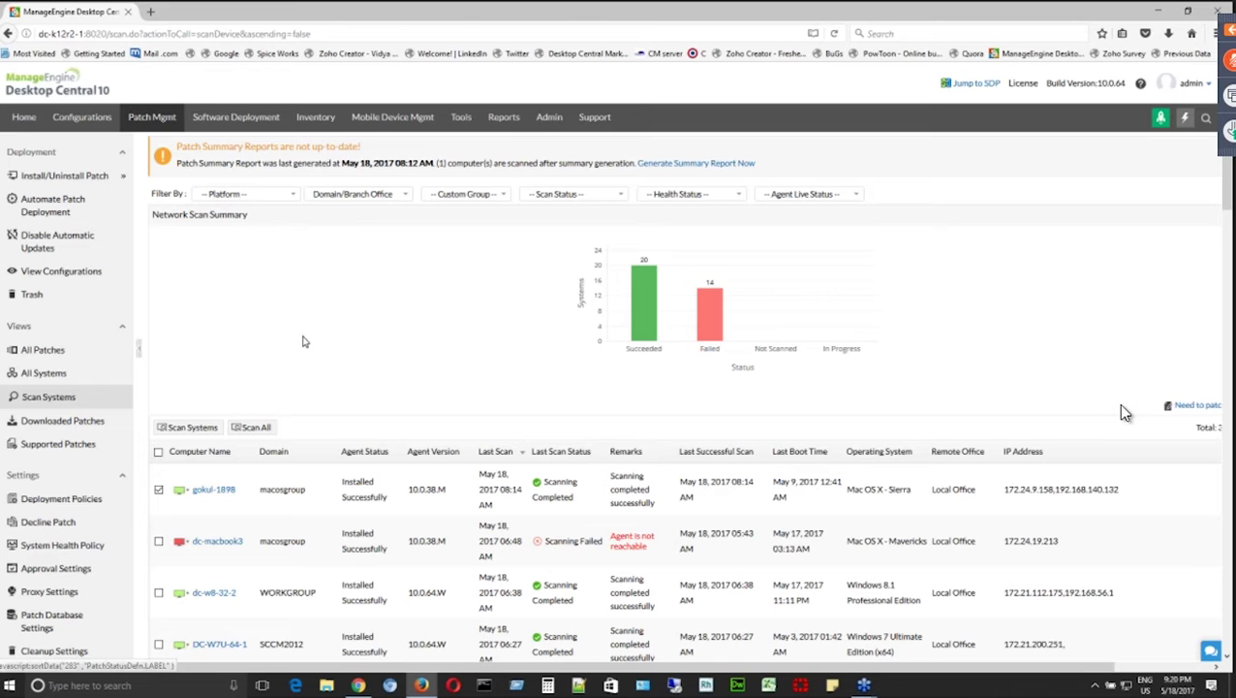
Search the missing patches for descriptions containing "WannaCry".
left_click(56, 351)
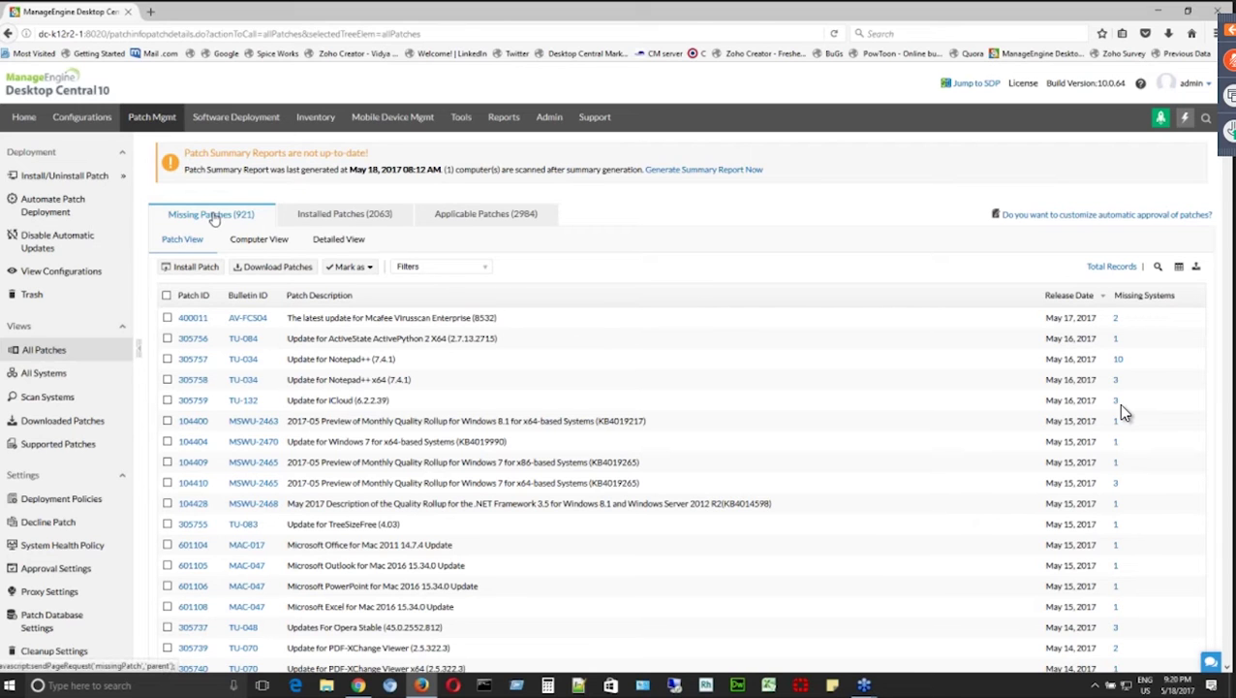
left_click(1158, 269)
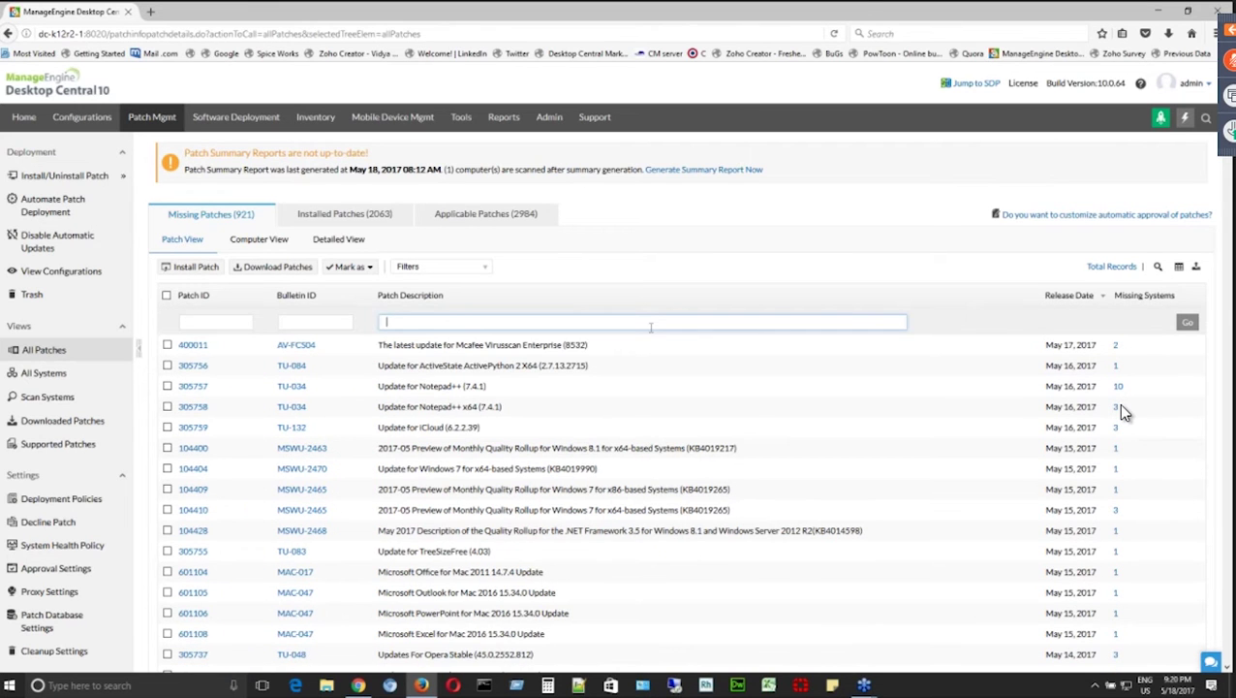
type("WannaCry")
left_click(1191, 327)
left_click(1191, 326)
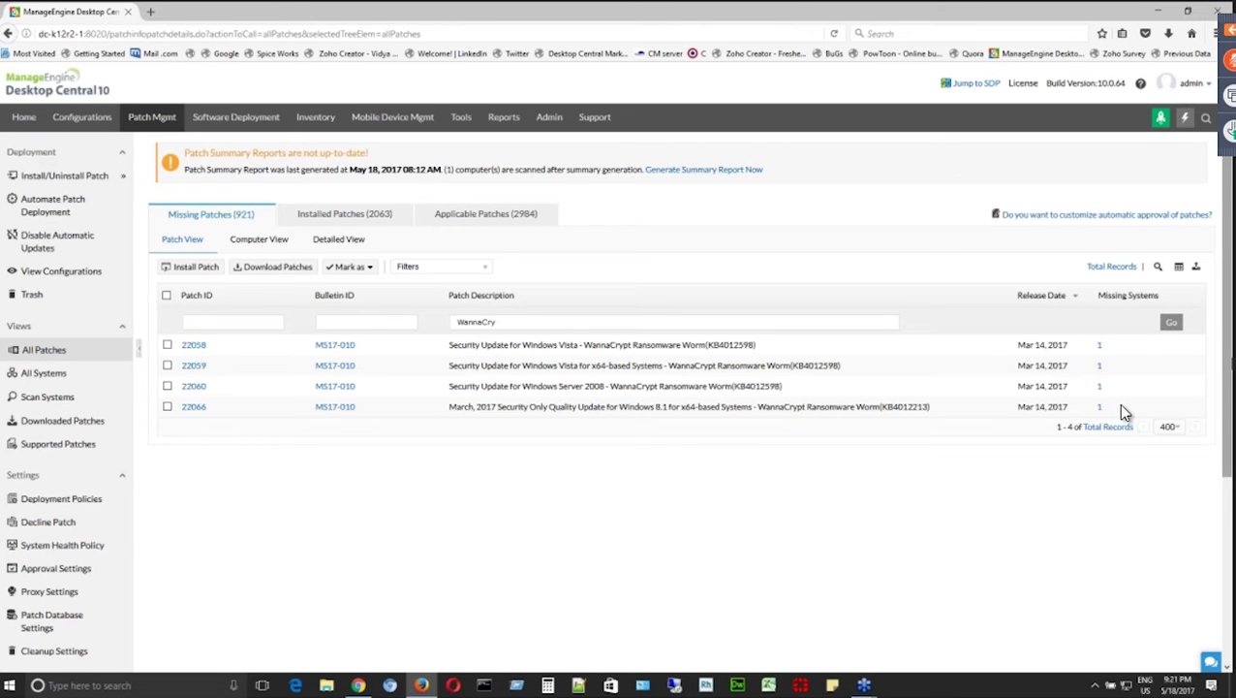
Select patch 22058 for the Windows Vista computer missing it and start an install patch configuration.
left_click(1101, 349)
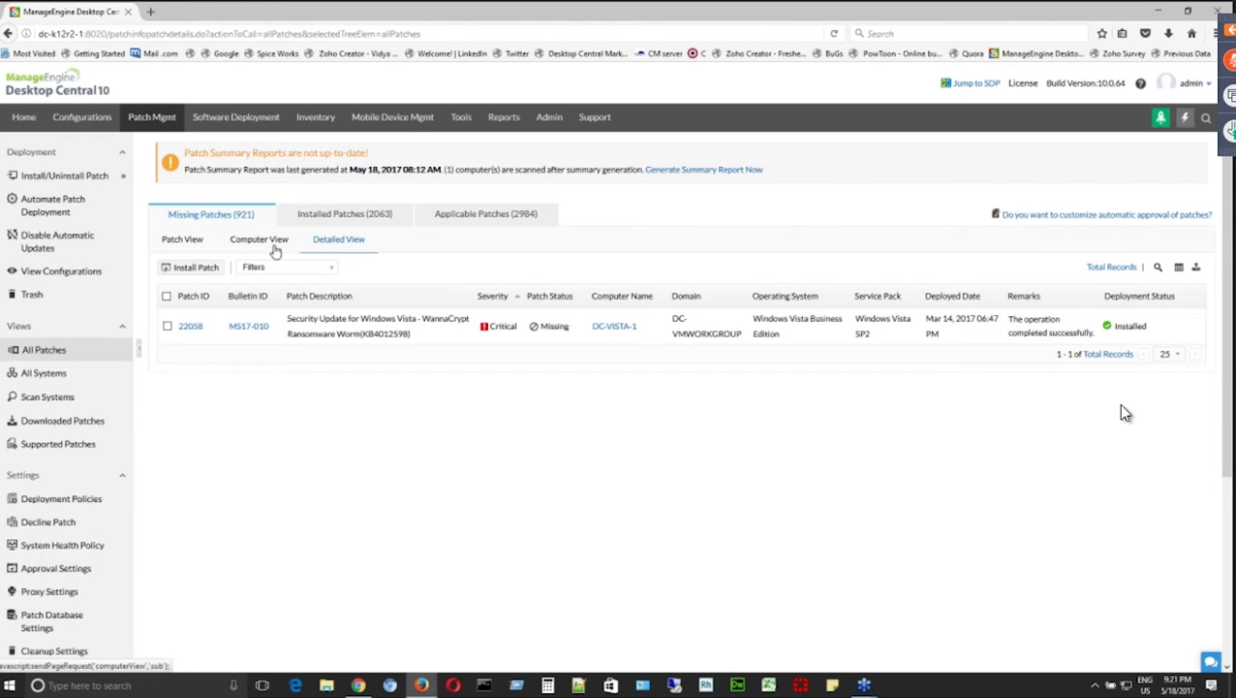
left_click(165, 327)
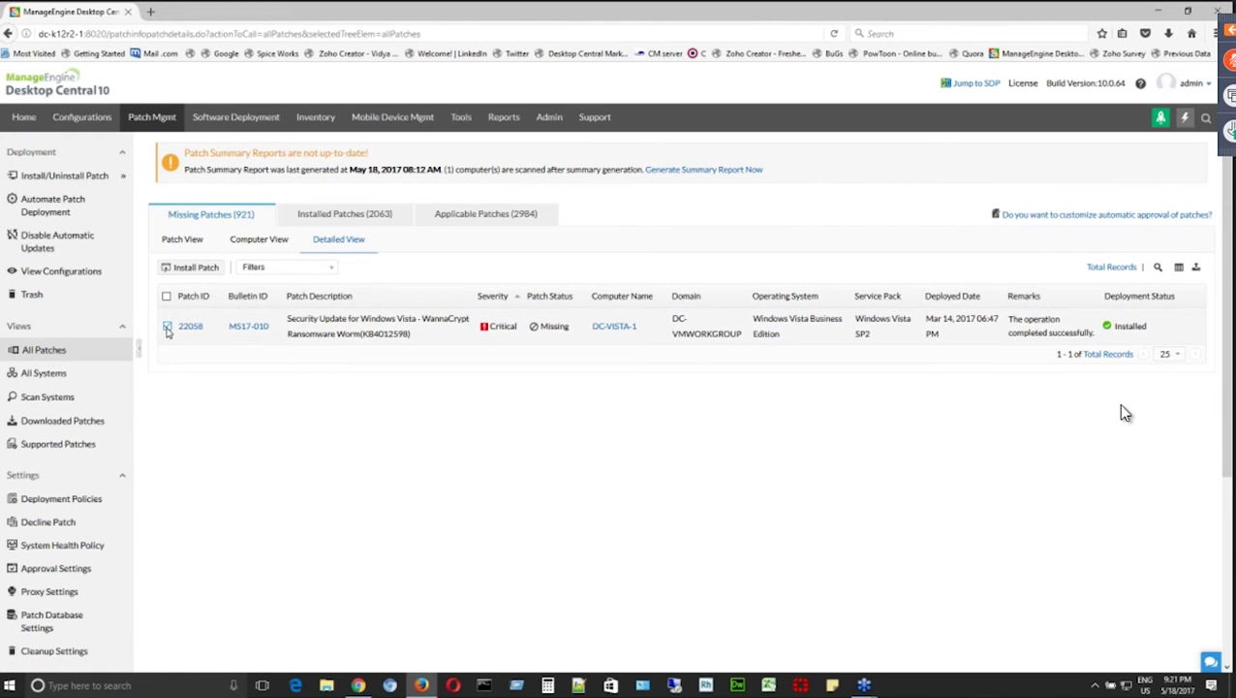
left_click(205, 273)
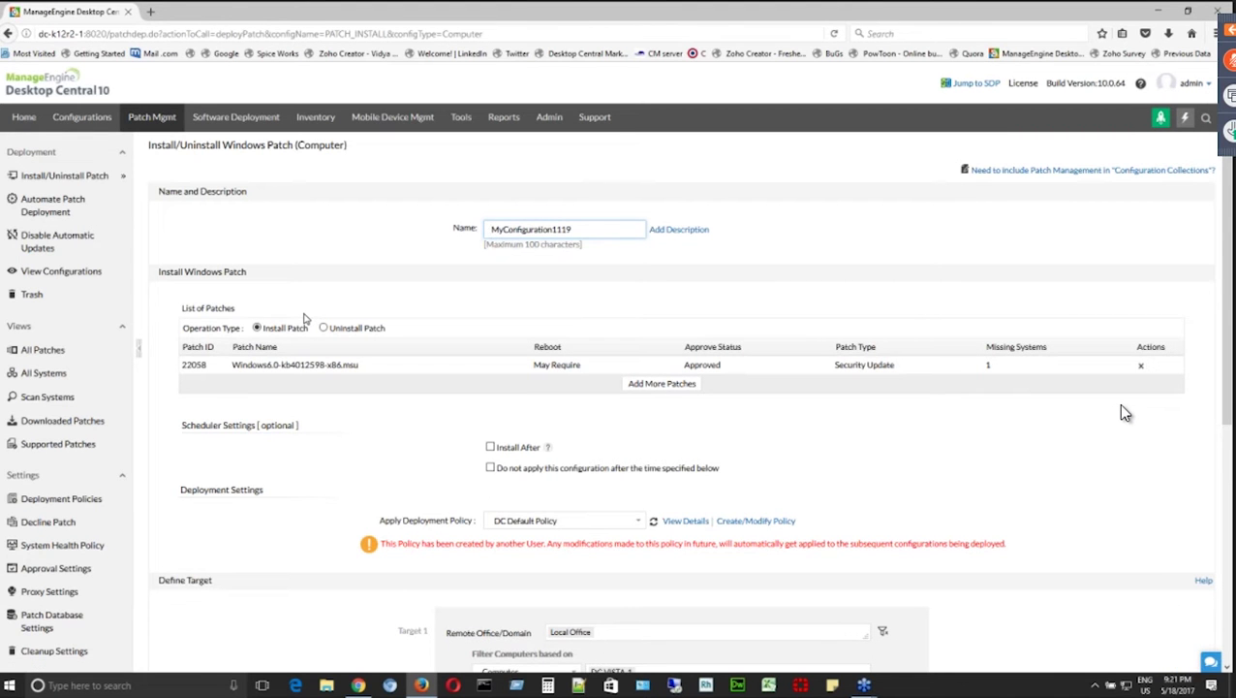
Rename the patch installation configuration as "WannaCrypt Ransomware".
key("shift+Right")
key("shift+Right")
key("shift+Right")
key("shift+Right")
key("shift+Right")
key("shift+Right")
key("shift+Right")
key("shift+Right")
key("shift+Right")
key("shift+Right")
key("shift+Right")
key("shift+Right")
key("shift+Right")
key("shift+Right")
key("shift+Right")
key("shift+Right")
key("shift+Right")
key("shift+Right")
key("shift+Right")
type("W")
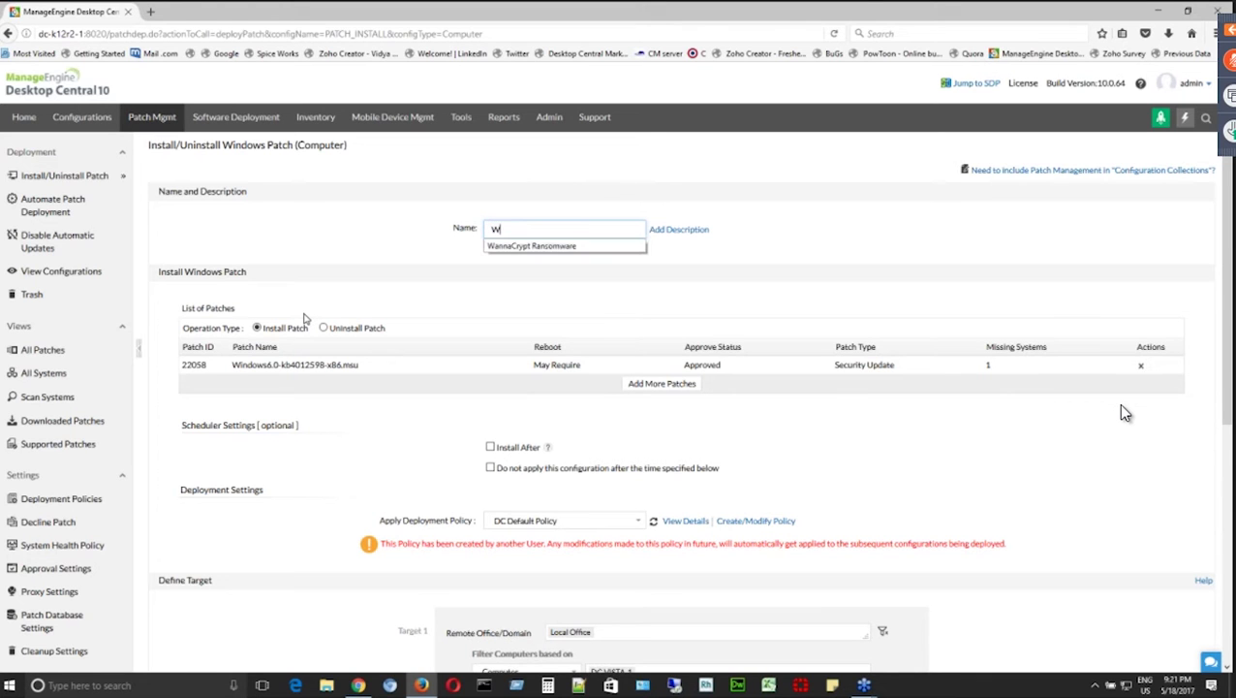
key("Down")
key("Return")
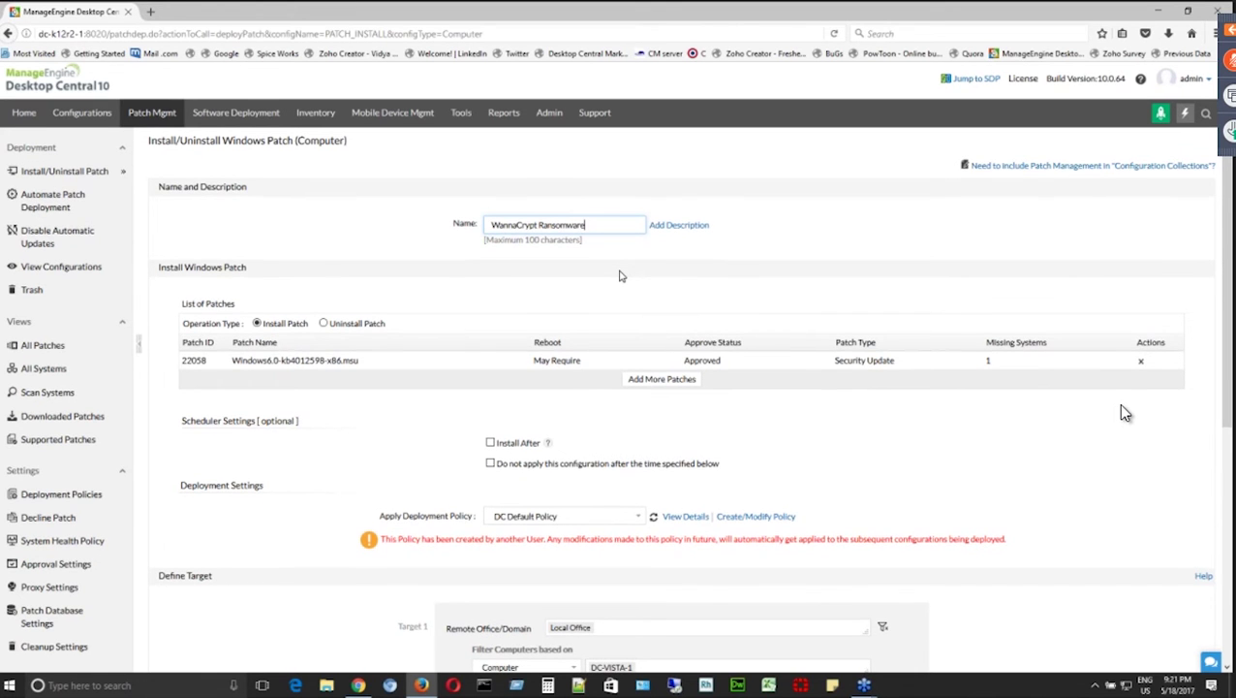
Open a blank deployment policy from the patch configuration's deployment settings and examine its Deployment Window options.
scroll(621, 276, "down", 3)
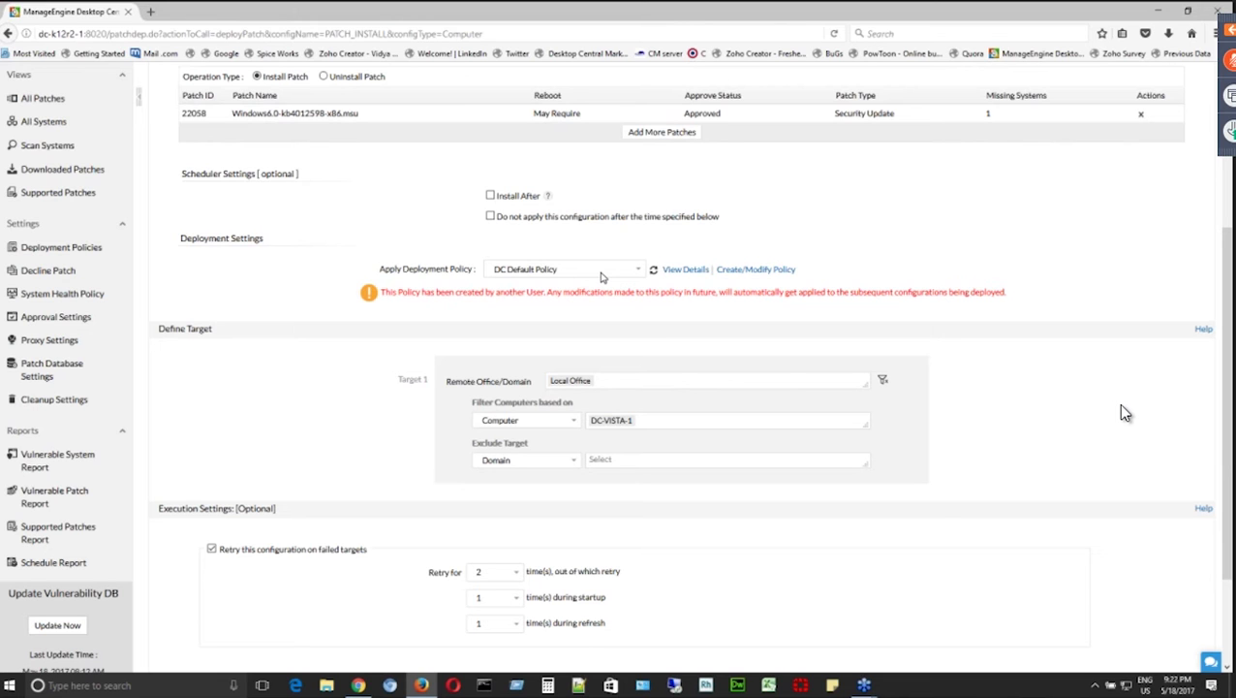
left_click(744, 278)
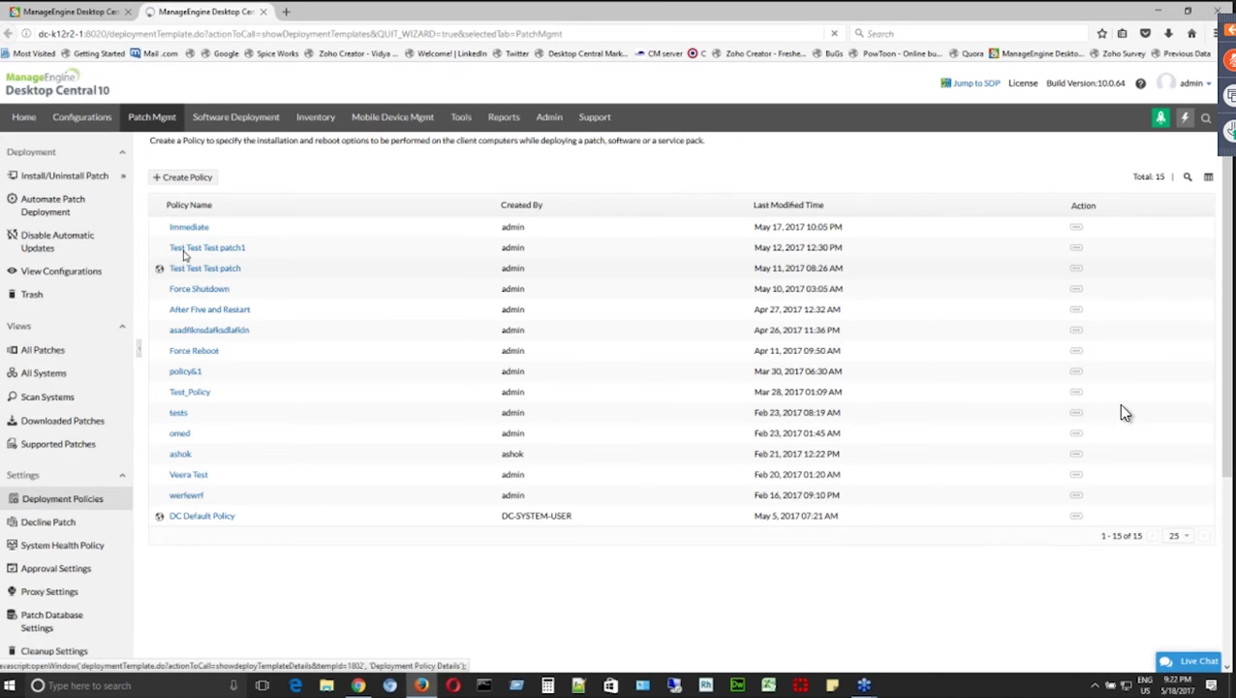
left_click(183, 180)
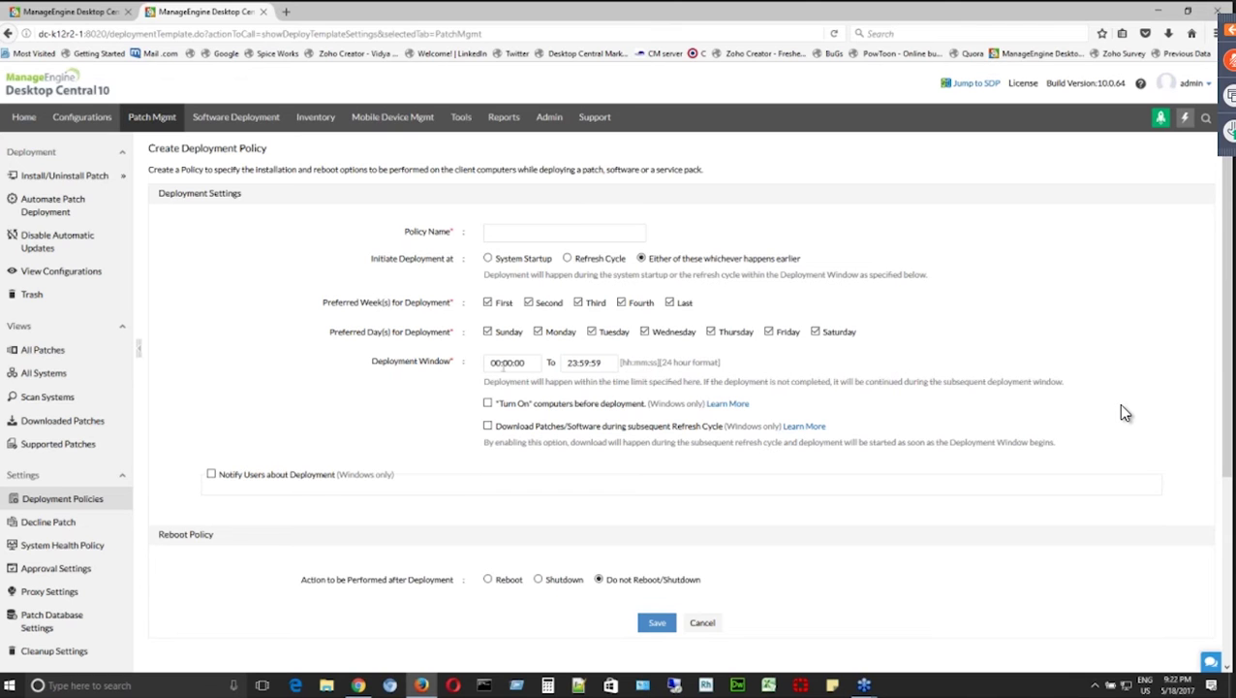
left_click_drag(491, 362, 611, 363)
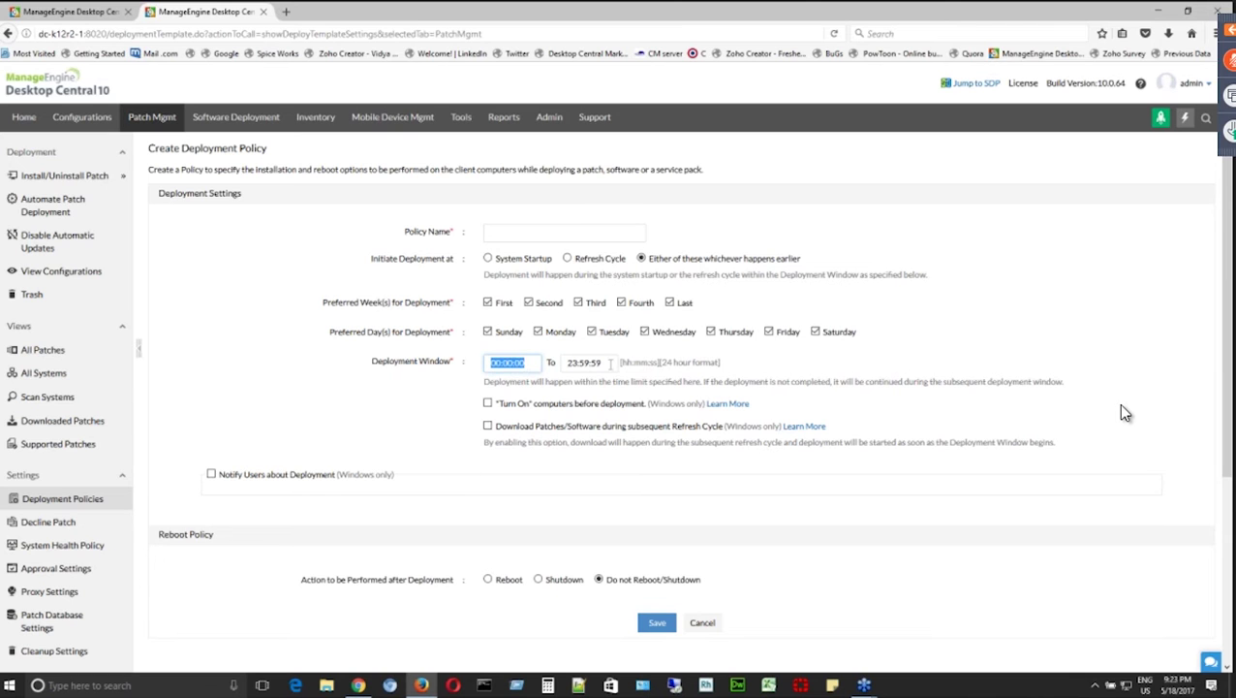
left_click_drag(372, 362, 734, 374)
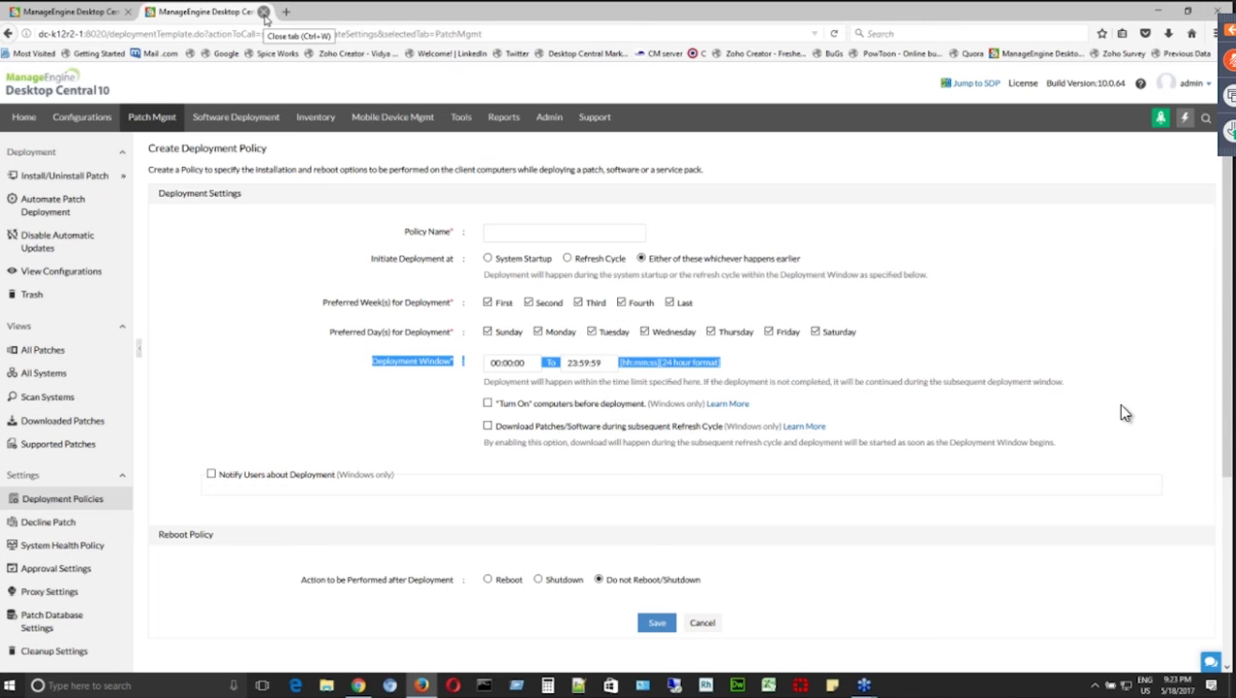
Close the blank deployment policy page, deploy the WannaCrypt Ransomware patch configuration to DC-VISTA-1 immediately and check its current status.
left_click(264, 11)
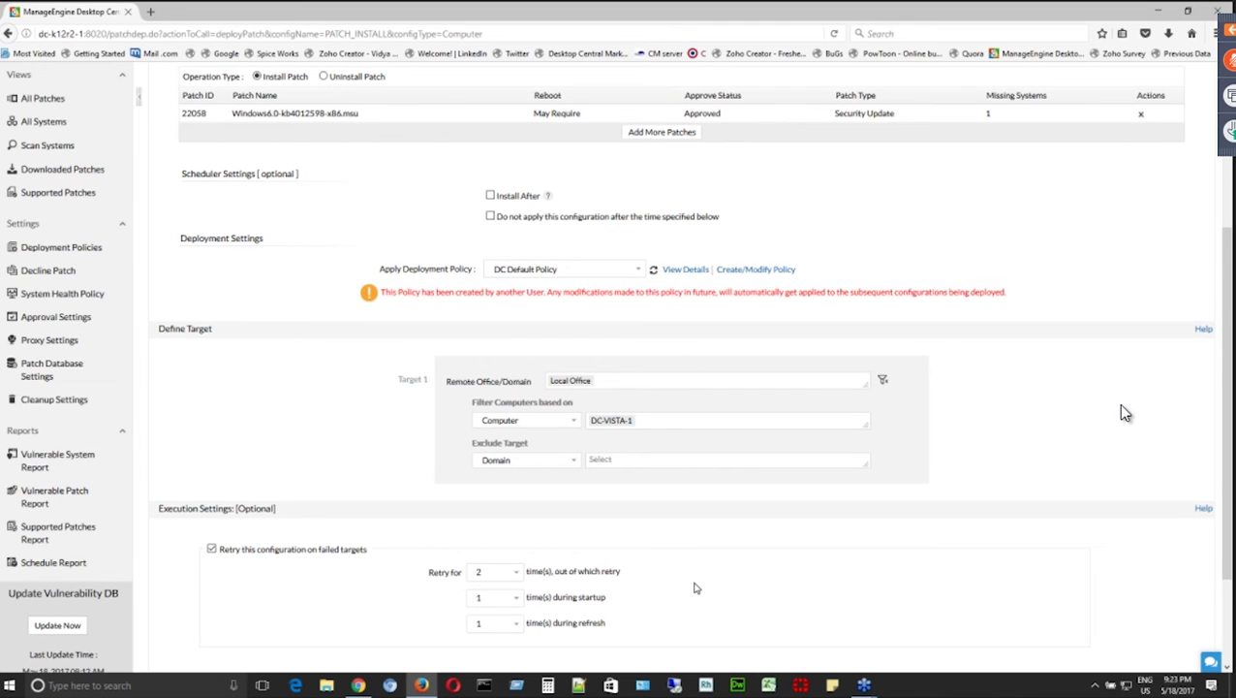
scroll(696, 588, "down", 1)
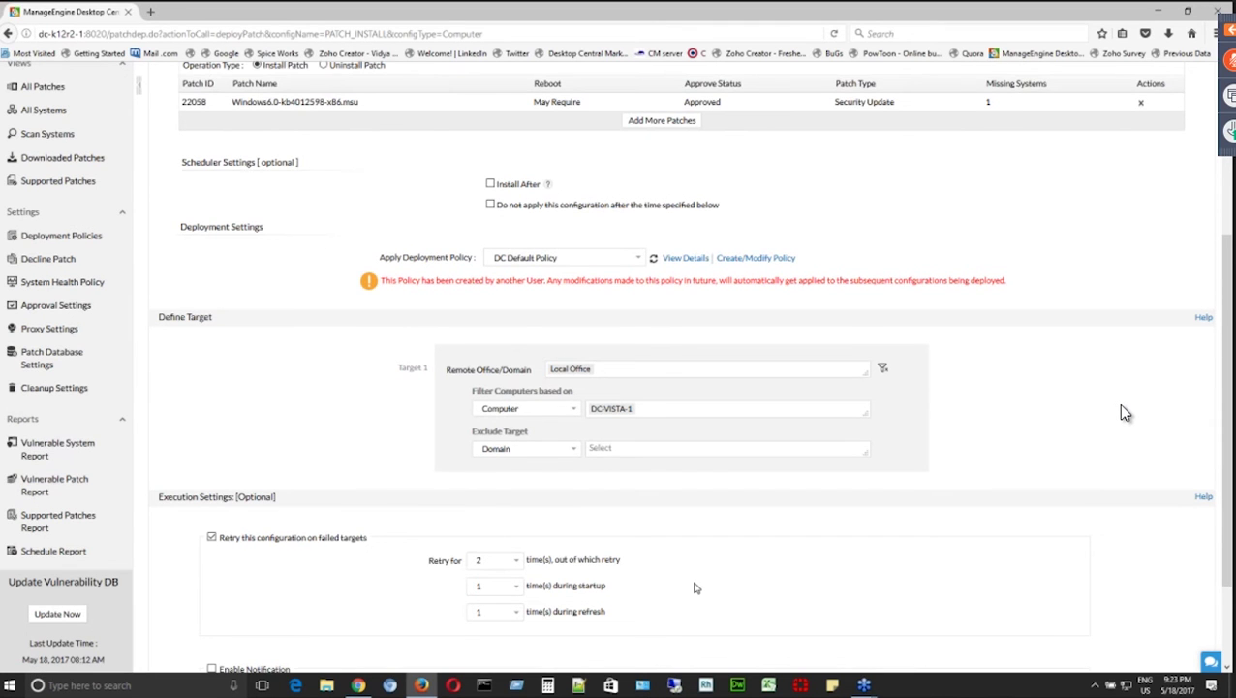
scroll(695, 588, "down", 3)
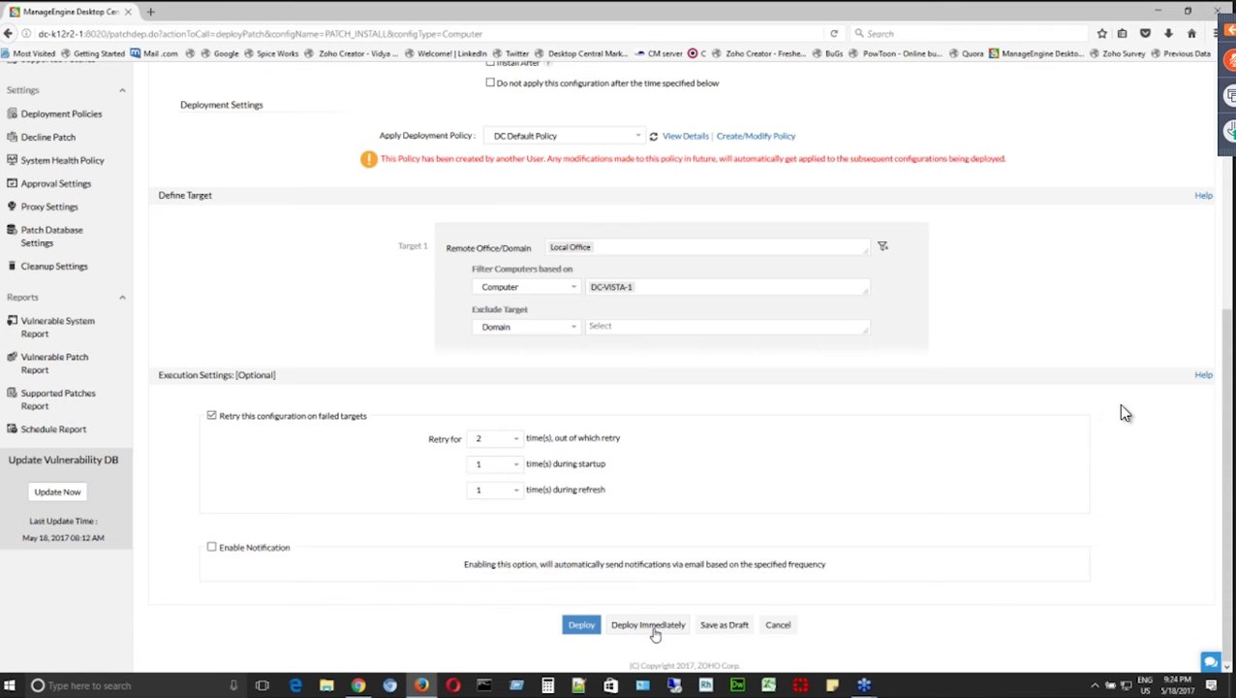
left_click(655, 630)
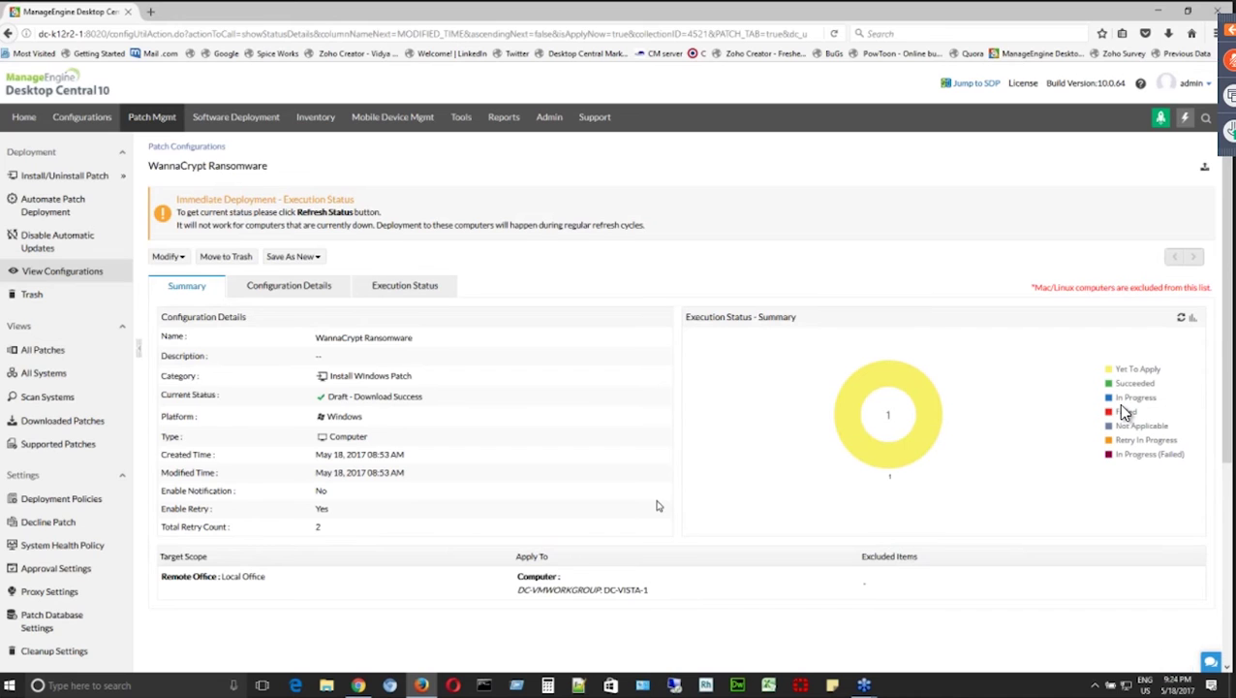
left_click_drag(331, 396, 436, 401)
left_click(436, 402)
key("alt+Tab")
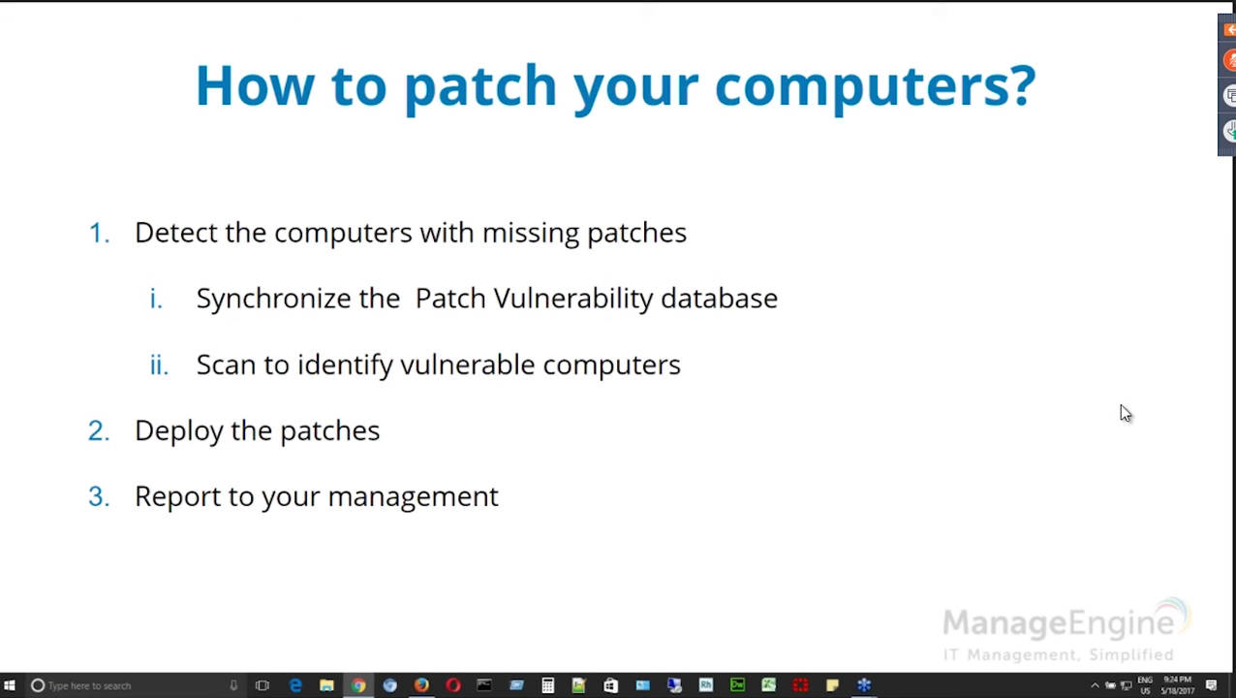
key("alt+Tab")
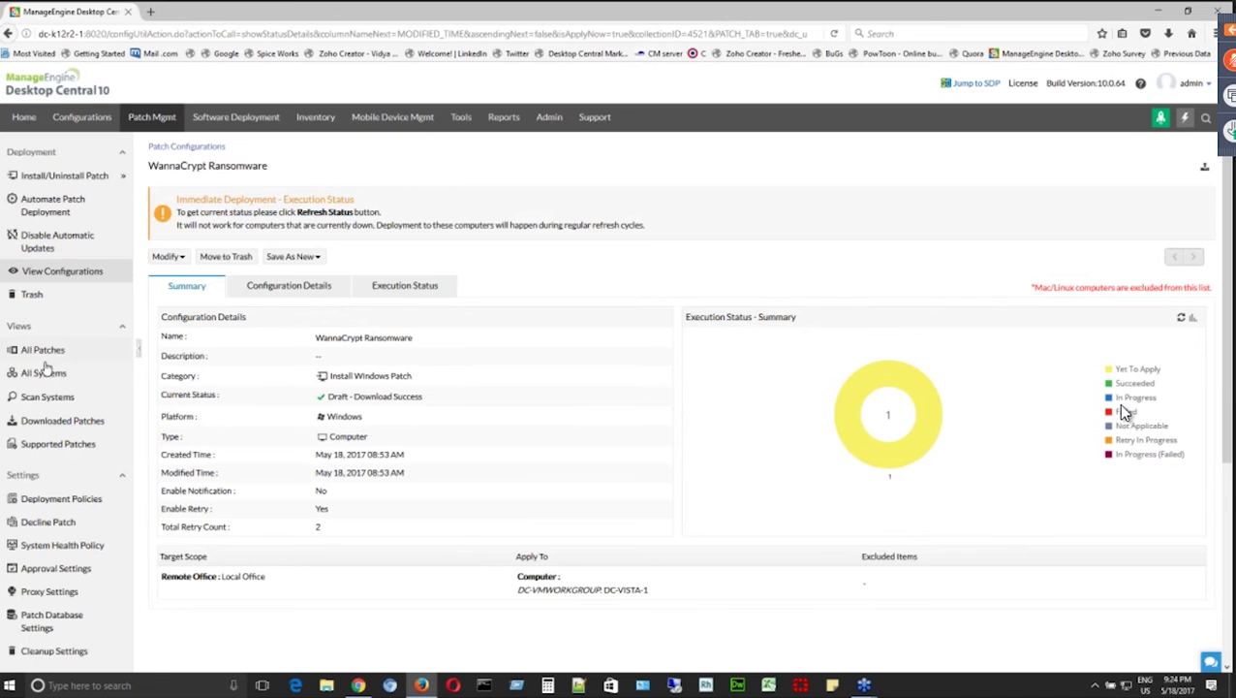
Search the installed patches among all patches for descriptions containing "Wanna".
left_click(56, 350)
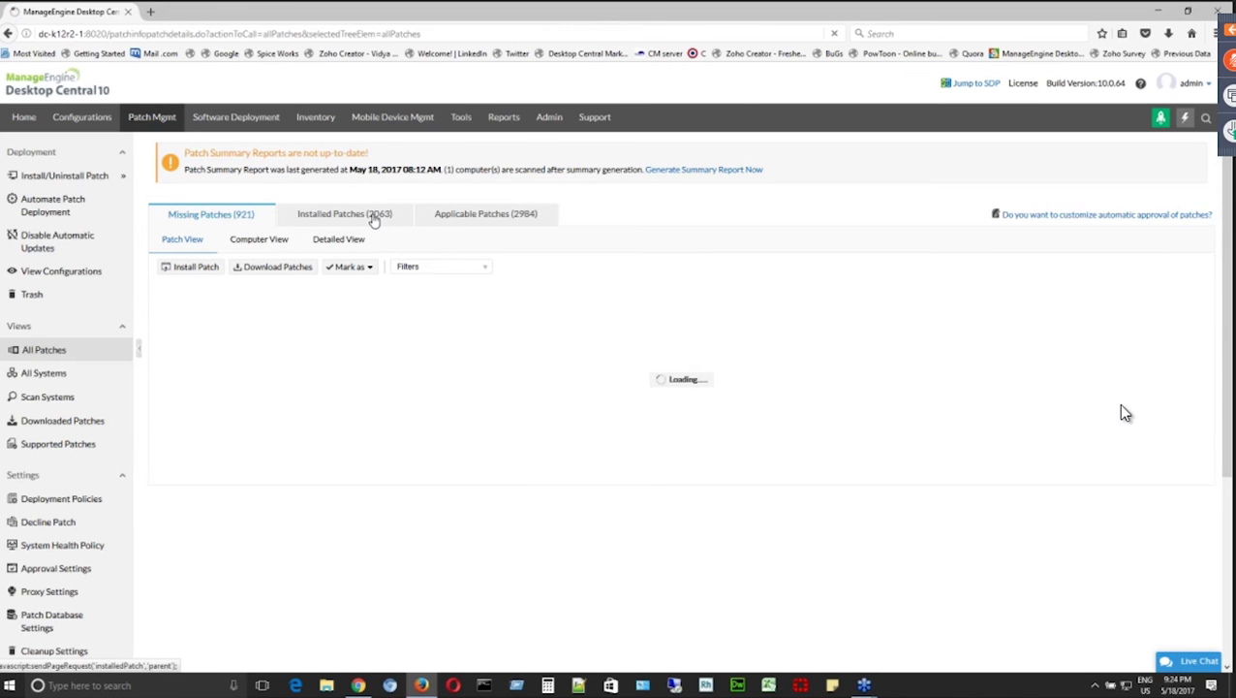
left_click(374, 216)
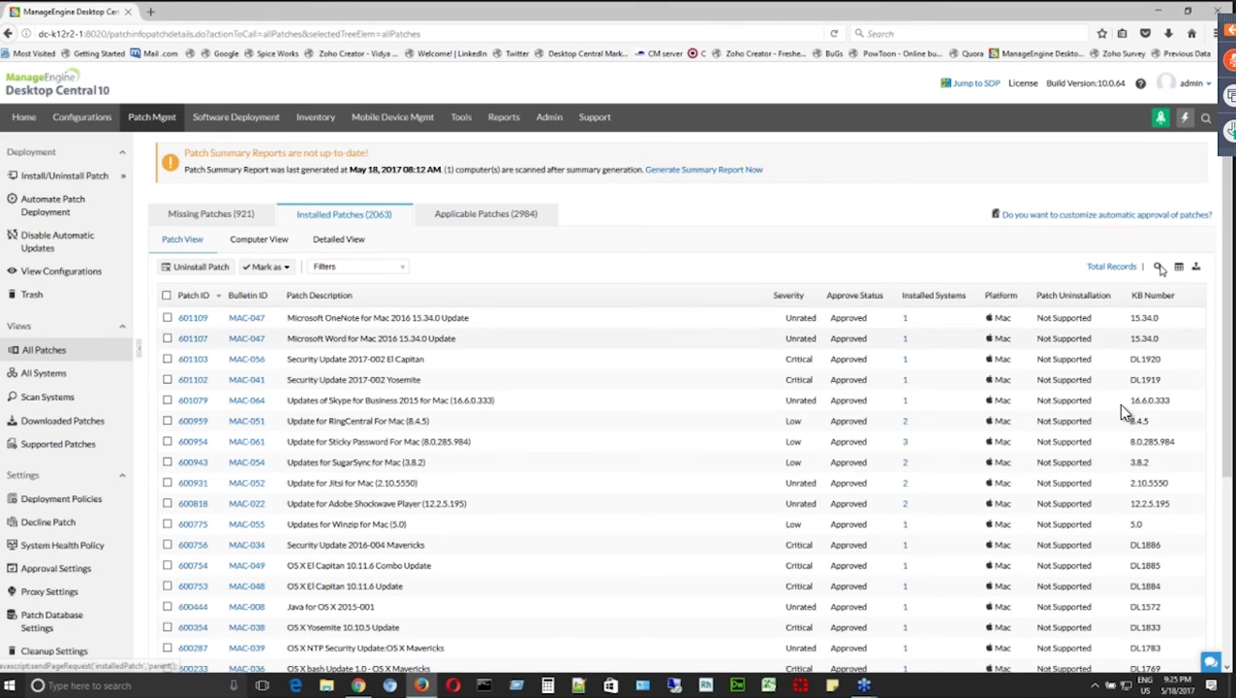
left_click(1159, 267)
left_click(614, 322)
type("Wanna")
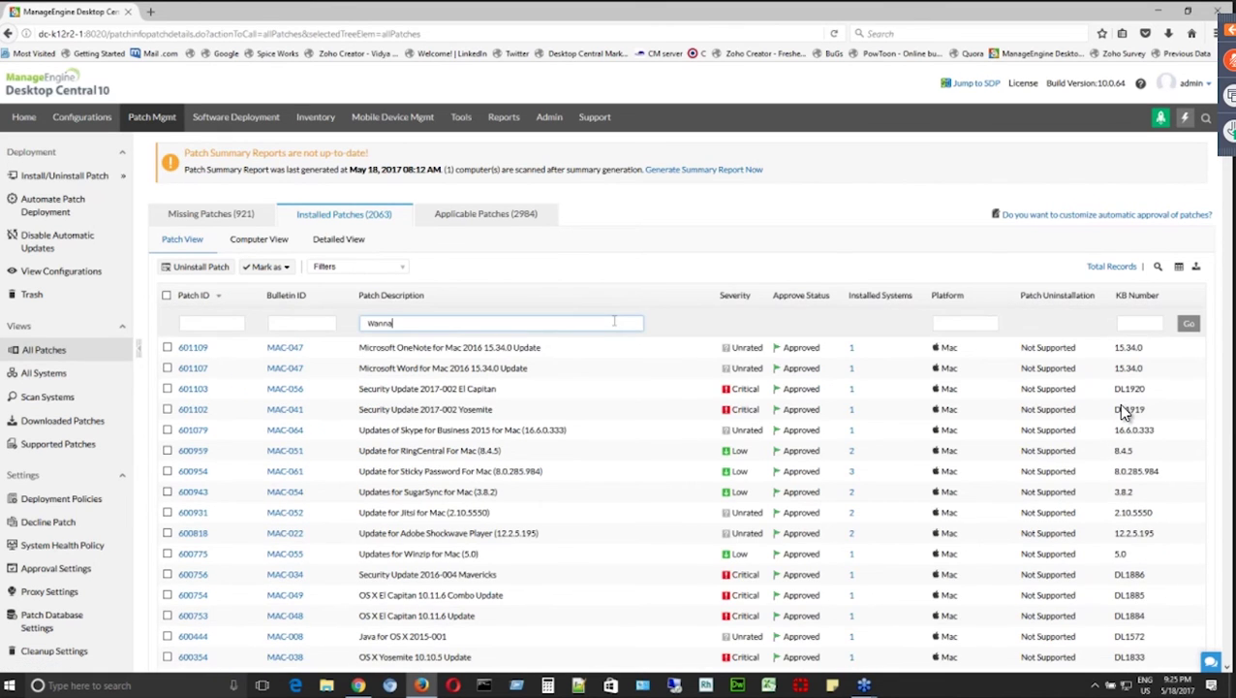
key("Return")
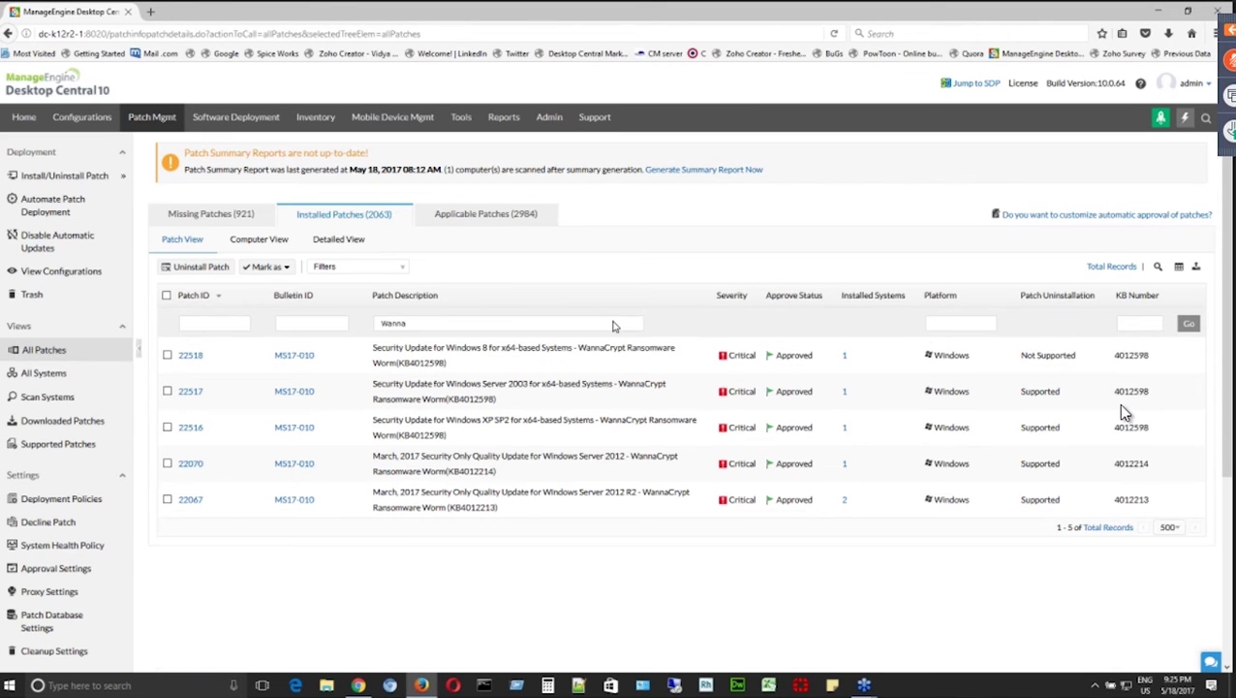